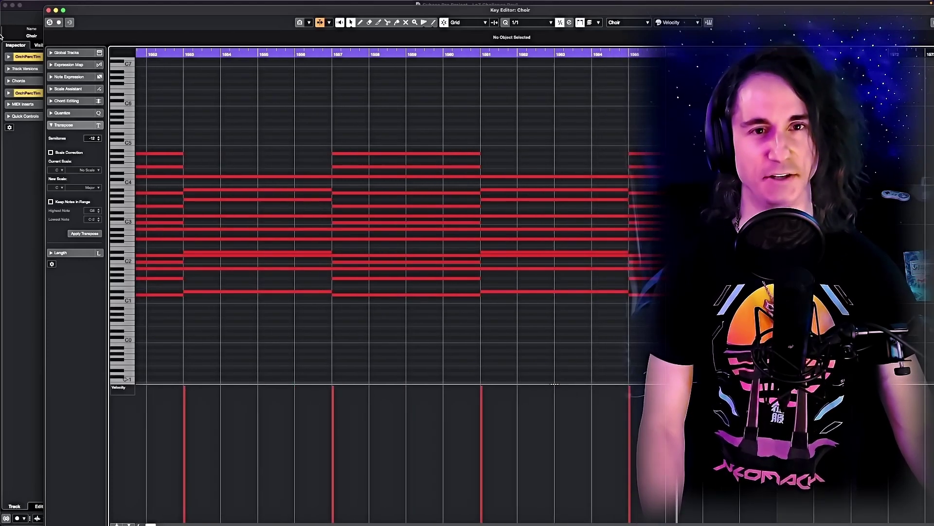
Close the Choir part's Key Editor and return to the project arrangement.
click(48, 11)
key(g)
key(g)
key(g)
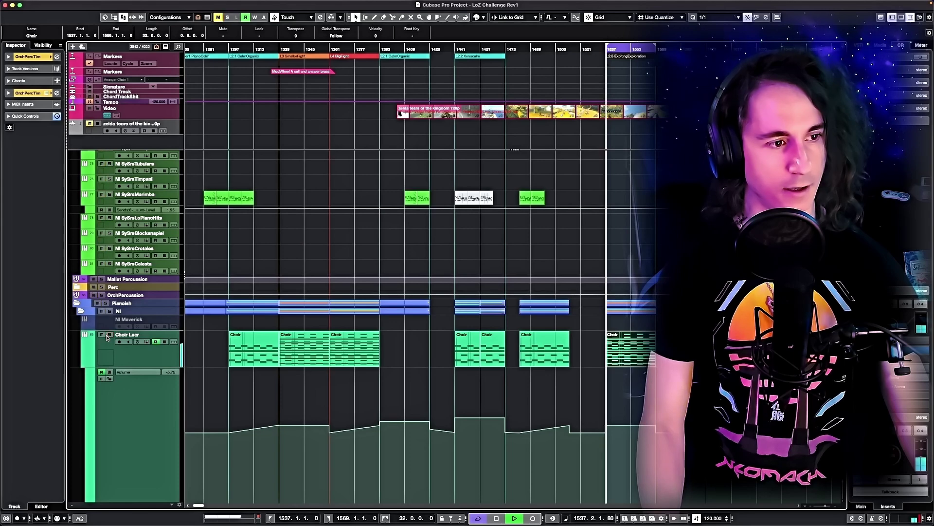
Set the loop range to the L3 SmallerFight marker section, bars 1329 to 1361, and play from its start.
click(310, 56)
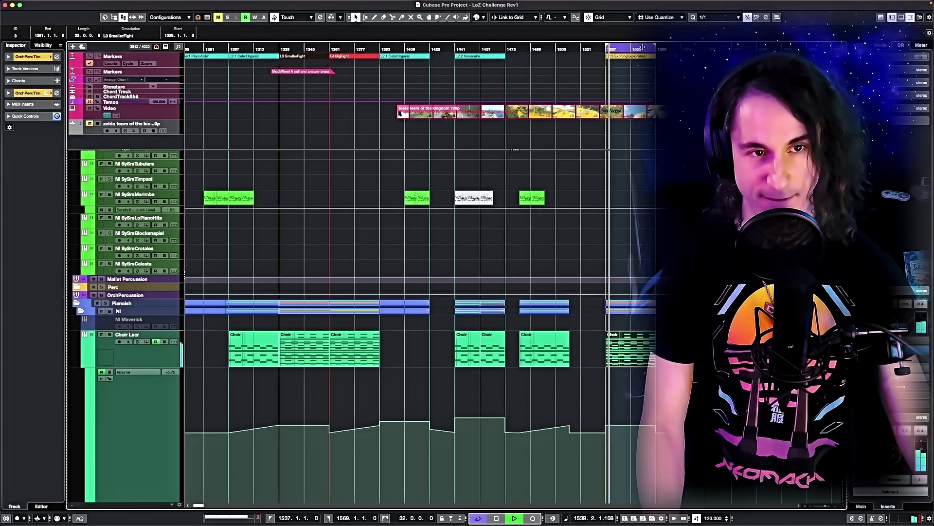
scroll(638, 109, up, 1)
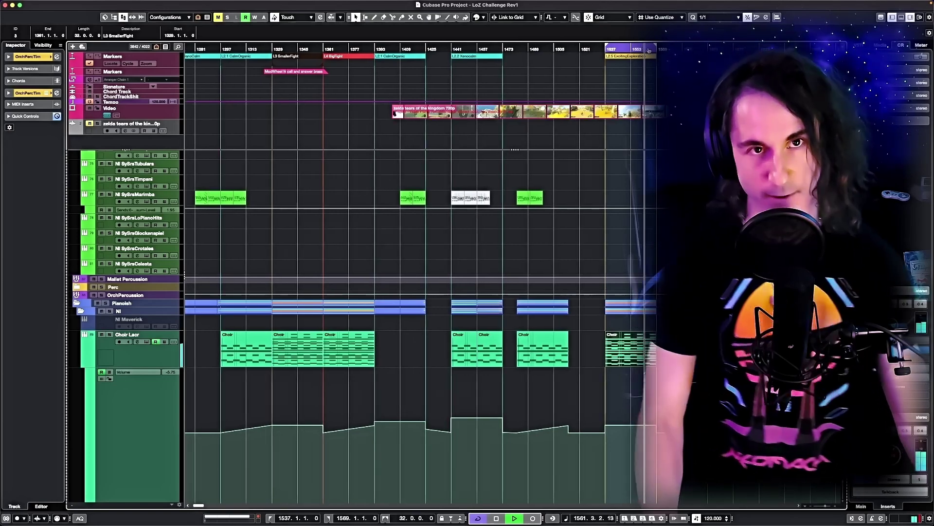
scroll(648, 51, up, 4)
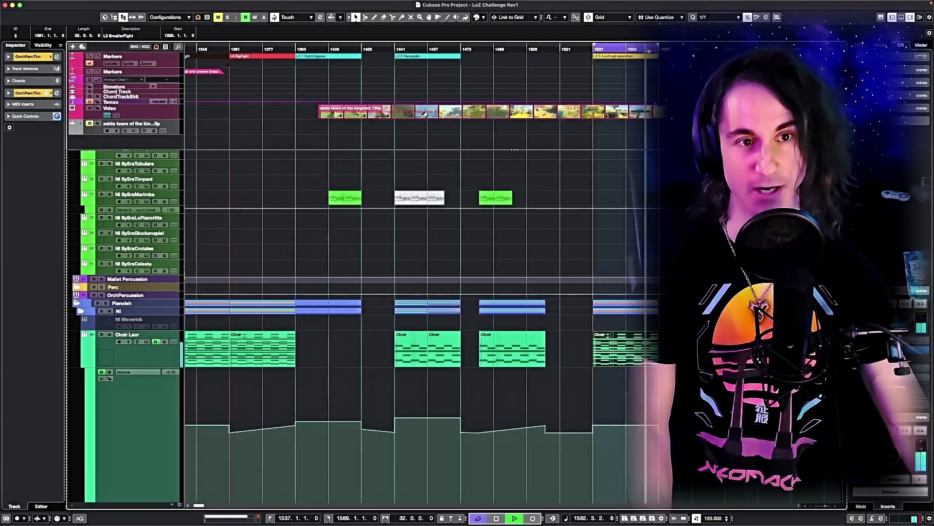
scroll(549, 82, left, 5)
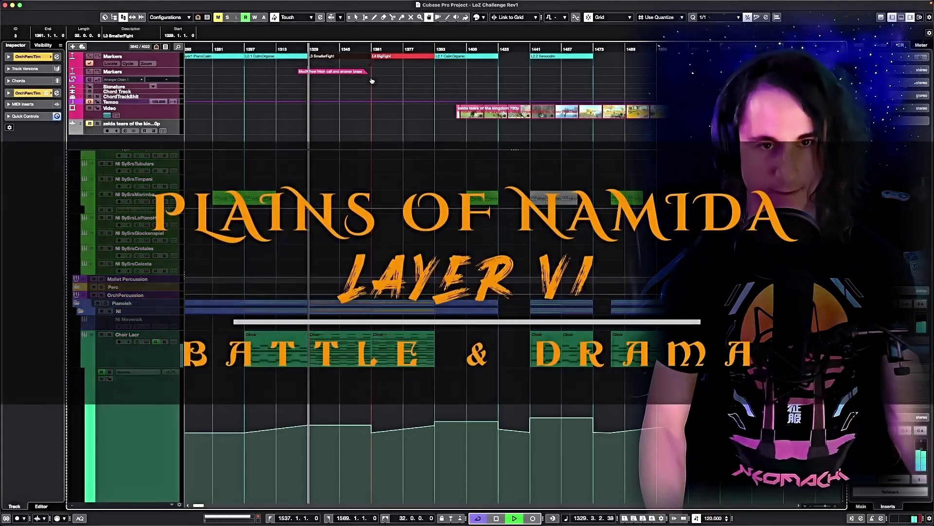
scroll(362, 389, up, 3)
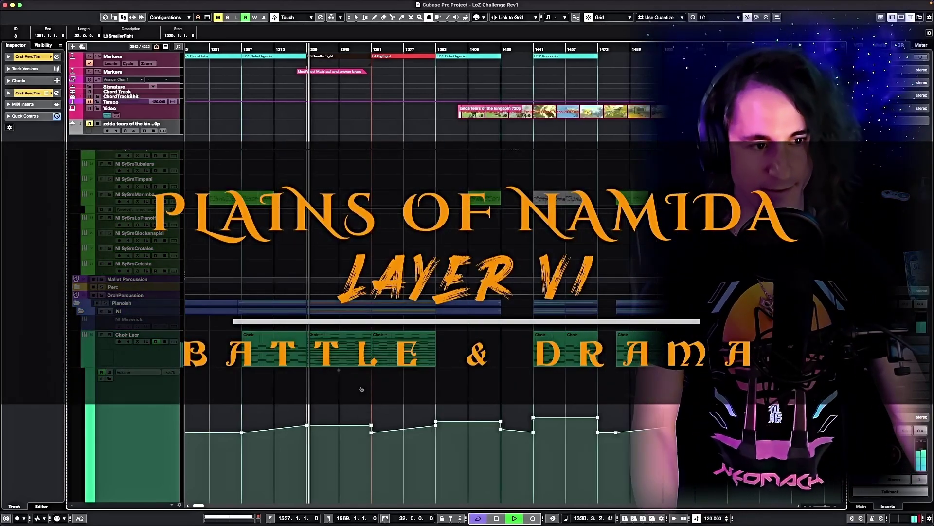
scroll(362, 389, up, 1)
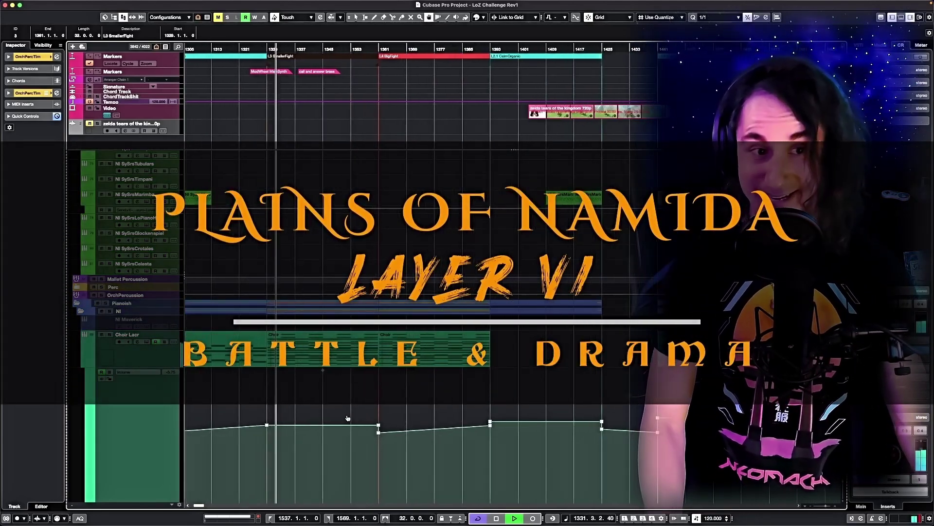
scroll(347, 403, down, 1)
scroll(348, 404, down, 4)
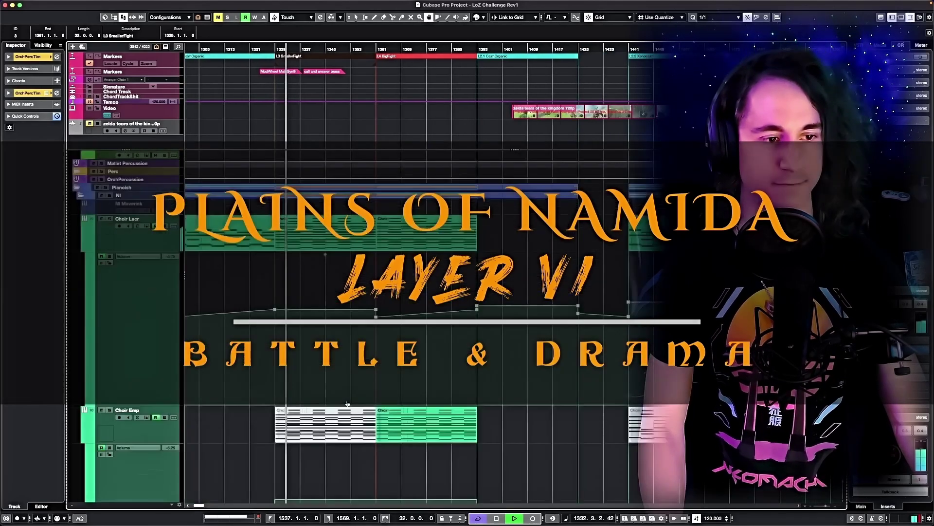
scroll(347, 404, up, 5)
key(p)
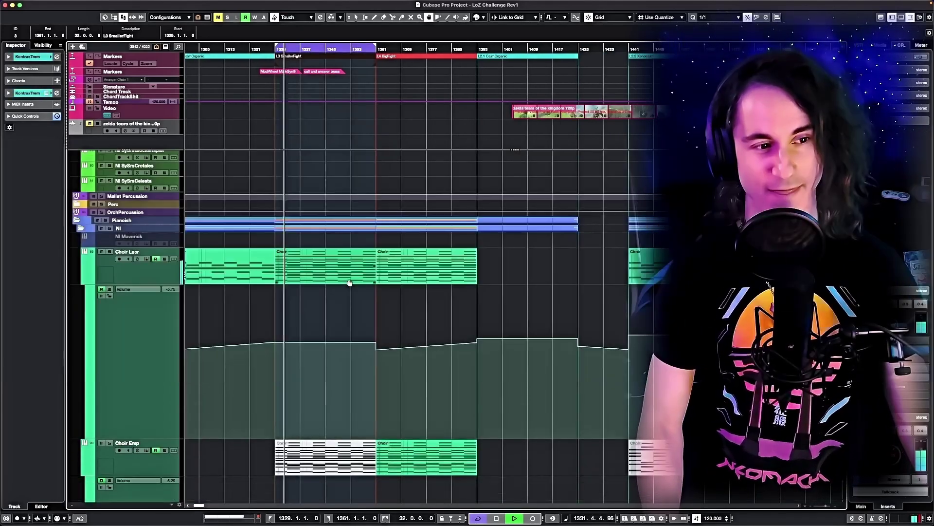
Select the SmallerFight Choir part on Choir Lacr, and the group of tracks from KontrasTrem through KontrabassSpicc.
click(350, 282)
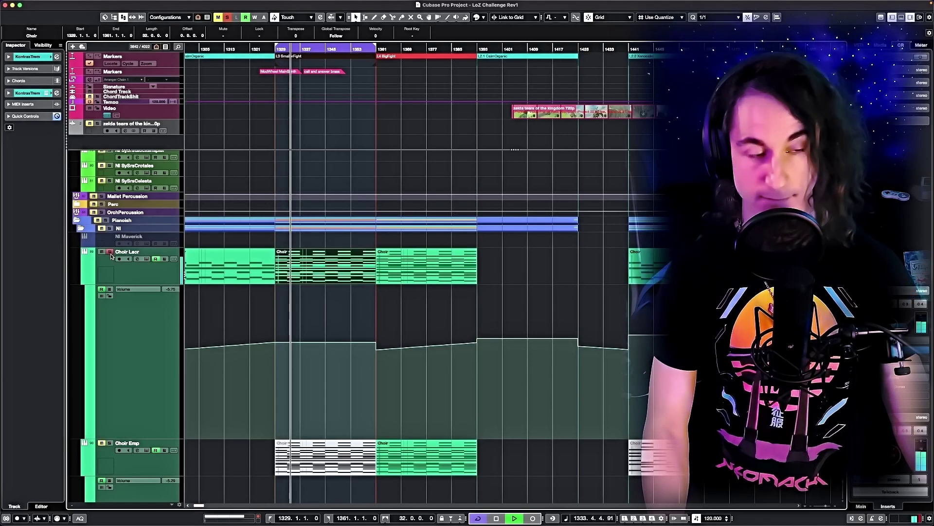
scroll(363, 285, down, 10)
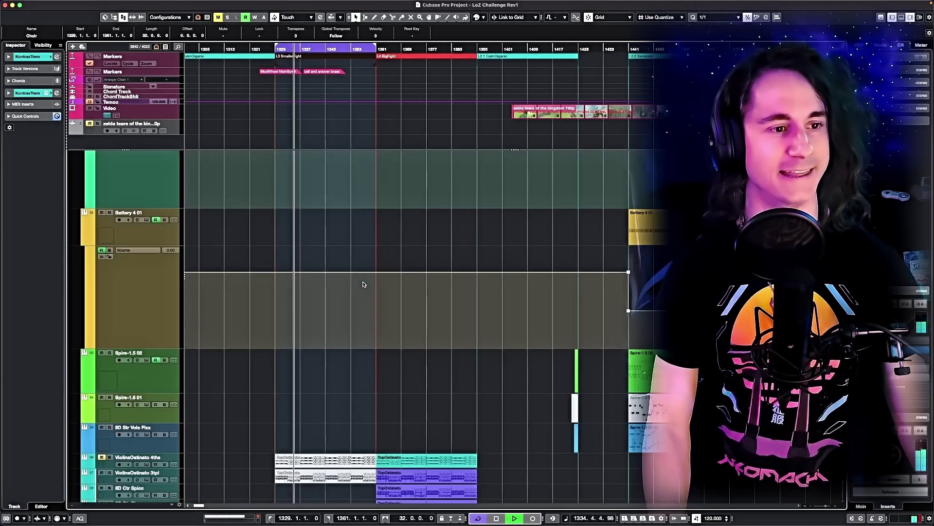
scroll(363, 285, down, 2)
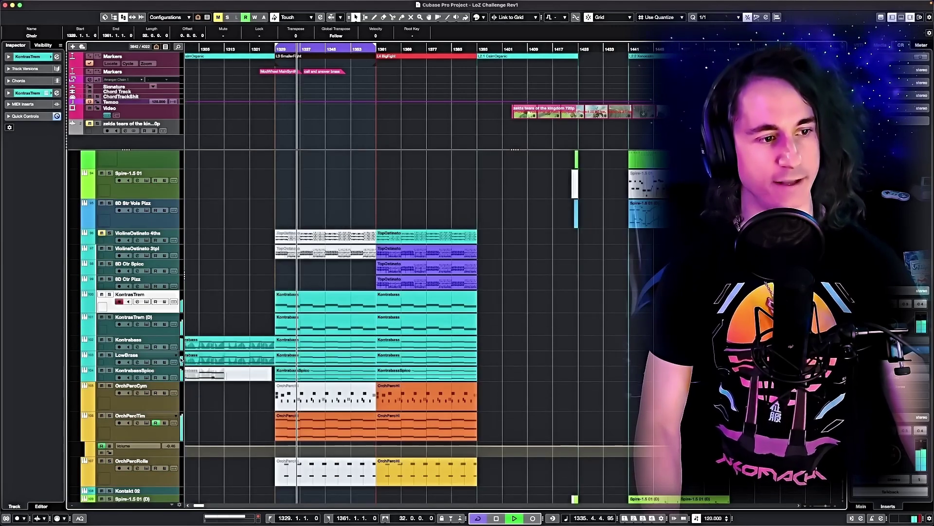
shift+click(146, 371)
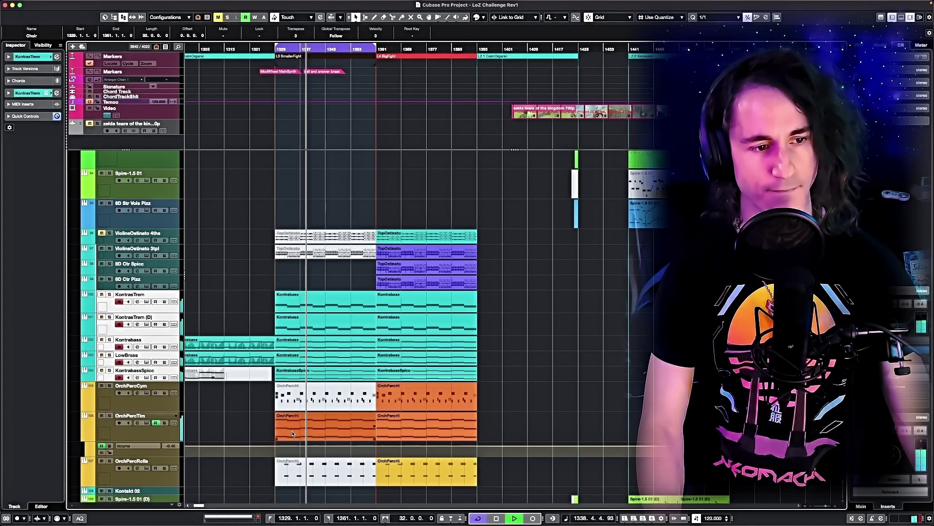
Solo the LowStrings Attack track, inspect the Col Legno articulation in its Kontakt instrument, and close the instrument window.
scroll(288, 434, down, 10)
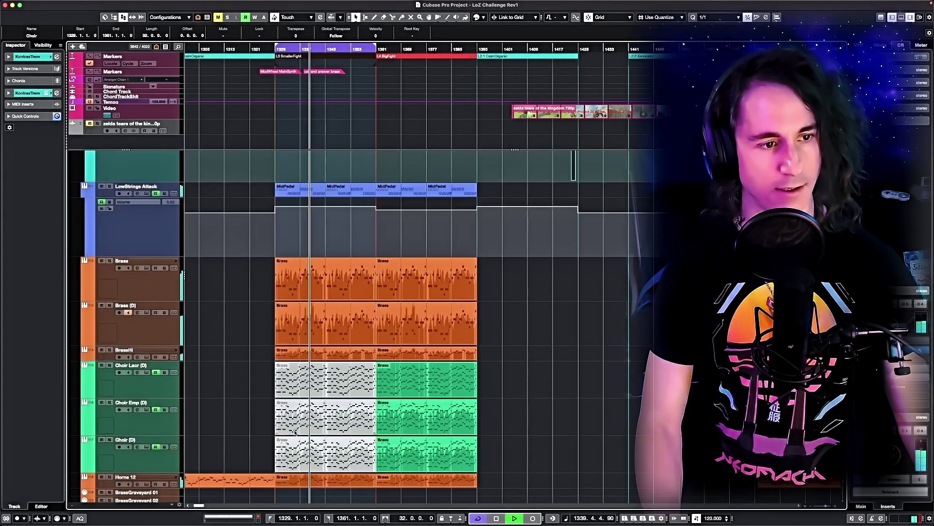
scroll(287, 351, up, 3)
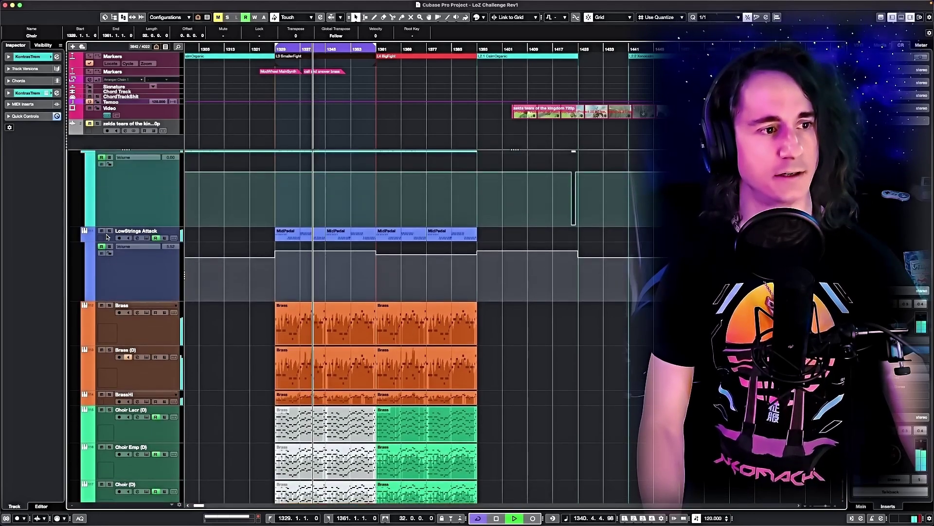
key(g)
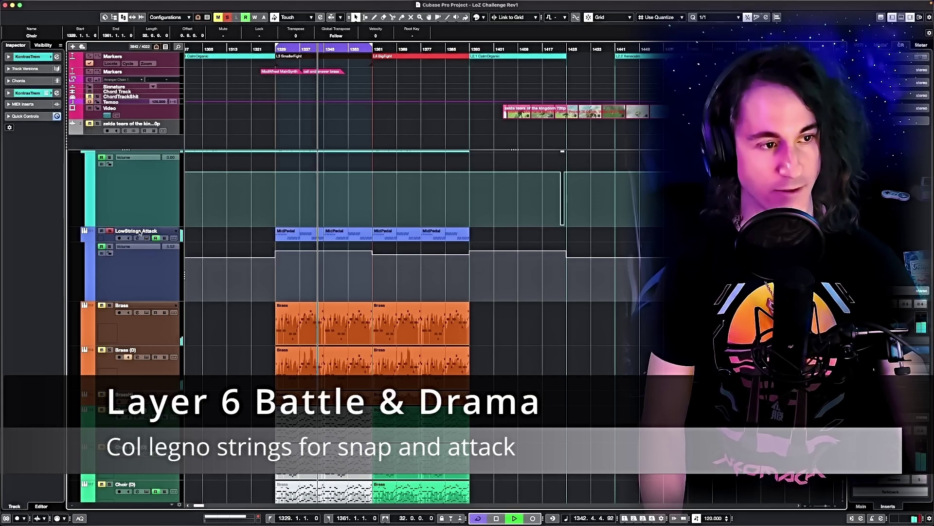
click(139, 232)
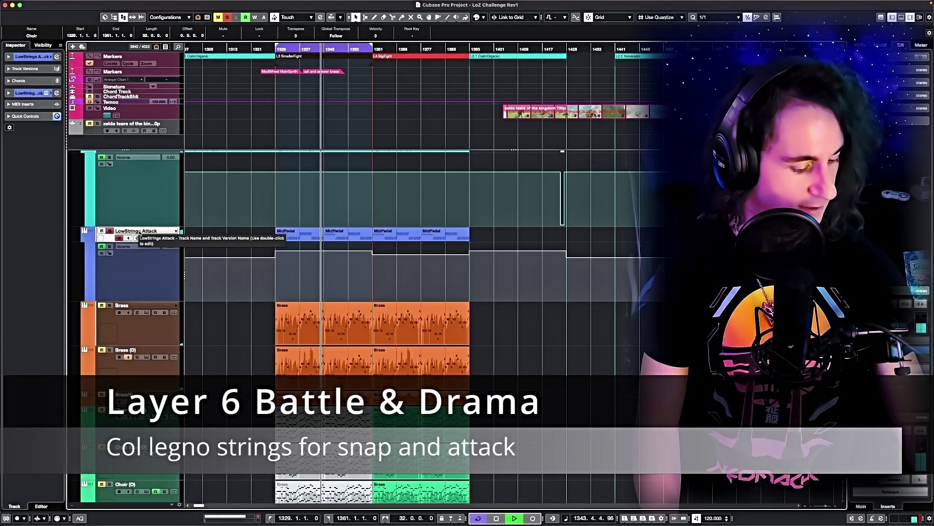
click(137, 238)
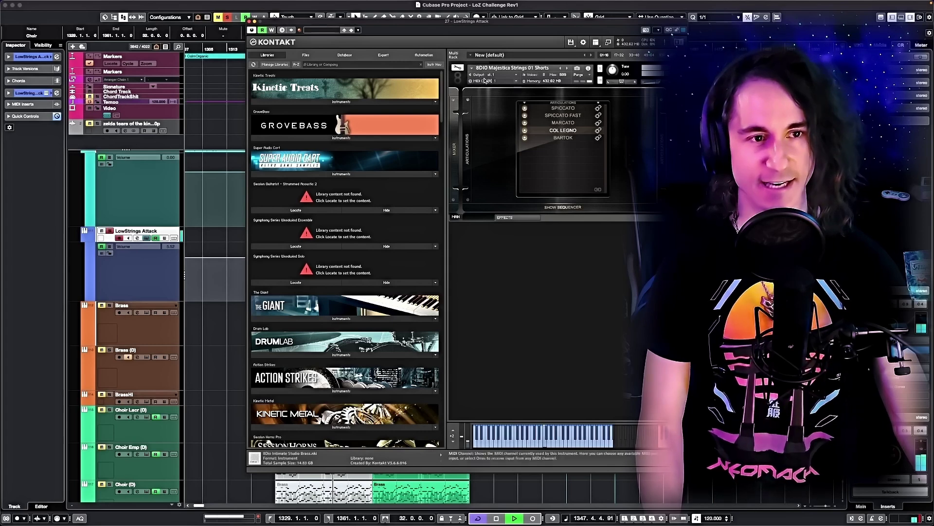
mouse_move(290, 4)
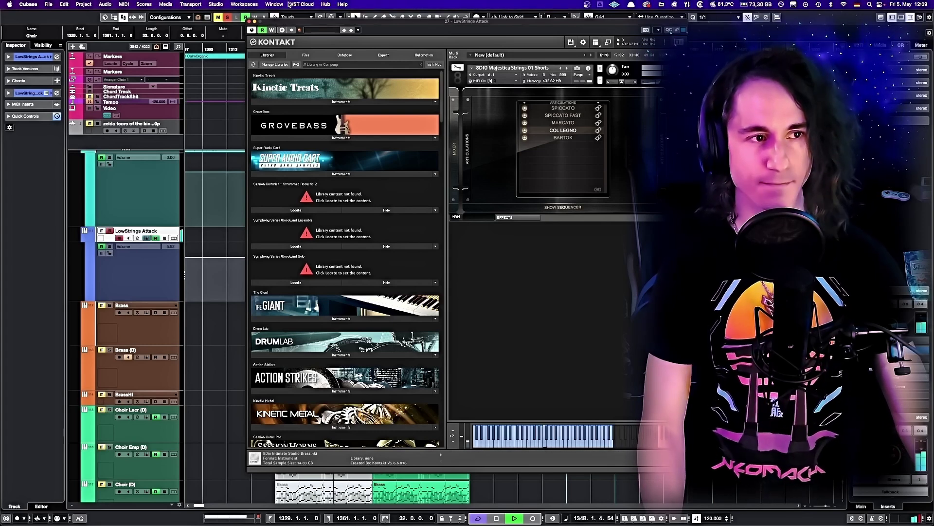
click(250, 21)
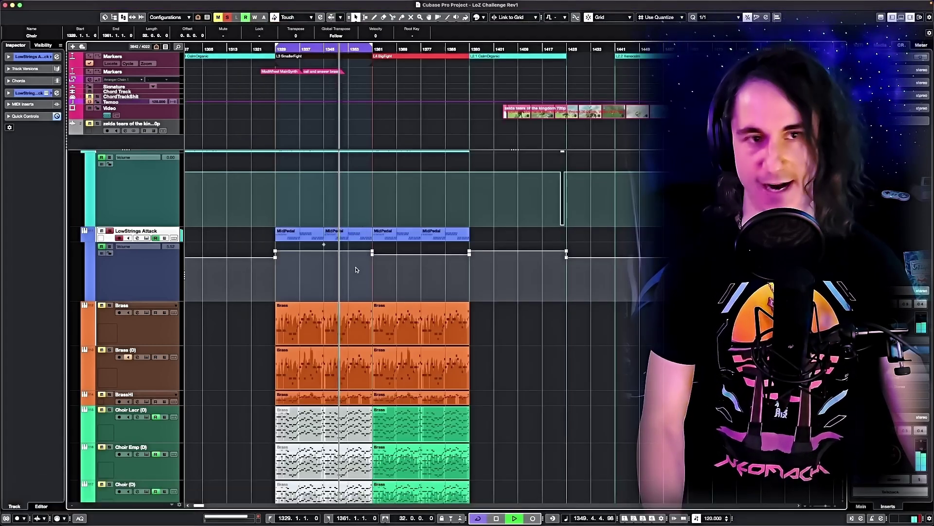
Solo the TopOstinato, MidPedal and Lows tracks and play the lead-in to the SmallerFight section from about bar 1320.
scroll(344, 302, down, 10)
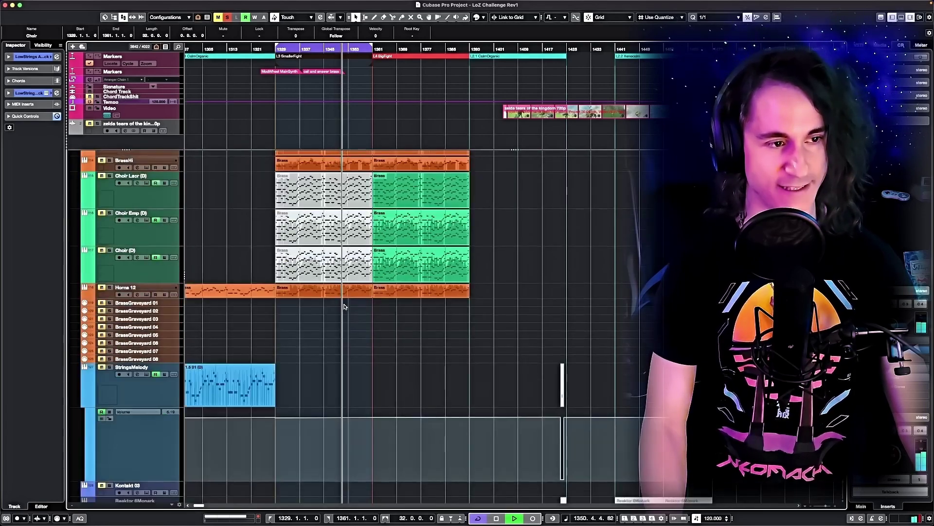
scroll(344, 306, down, 15)
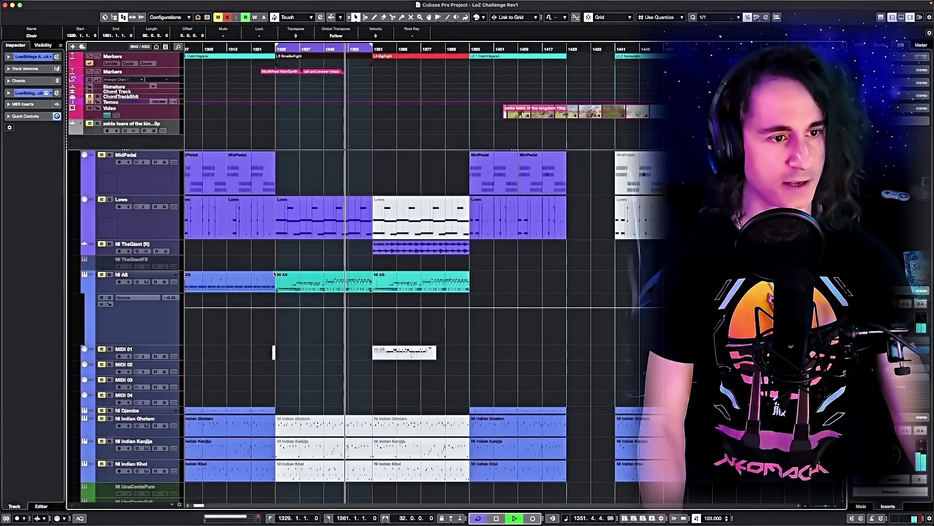
scroll(182, 293, up, 1)
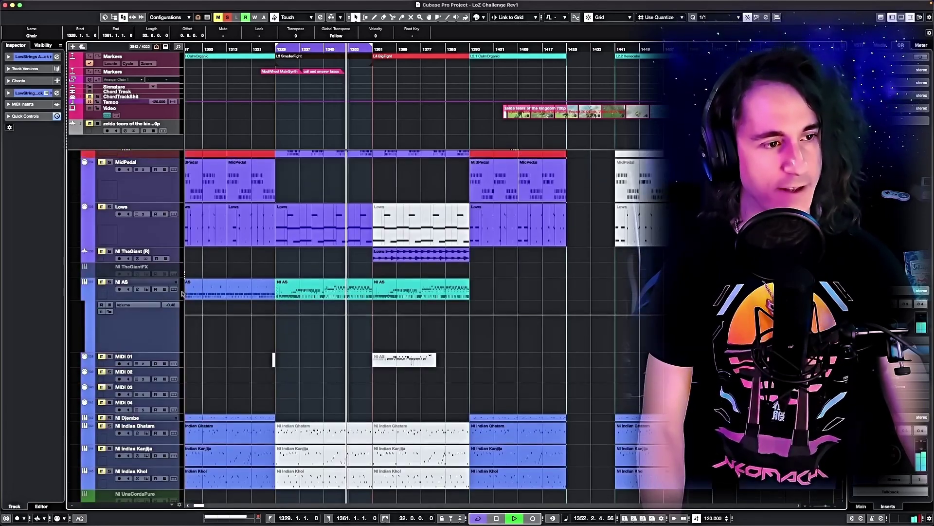
click(138, 251)
scroll(141, 188, up, 4)
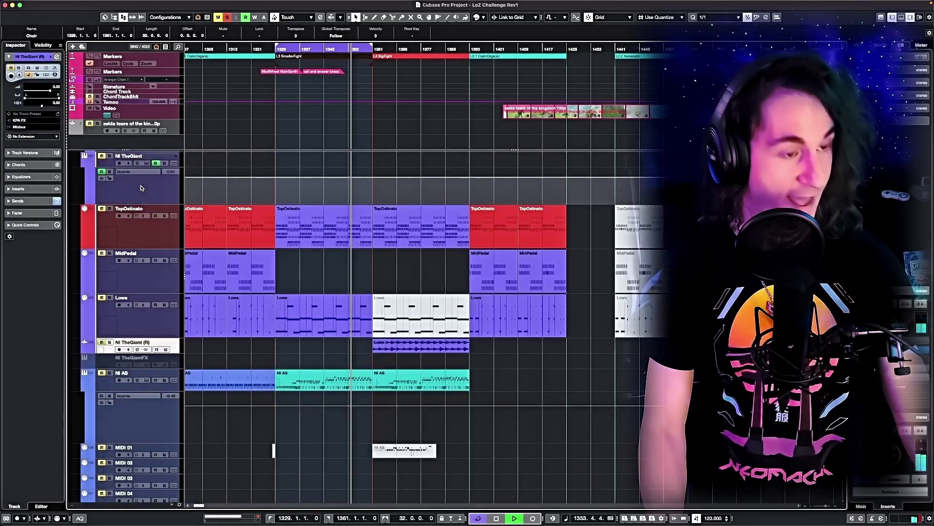
key(space)
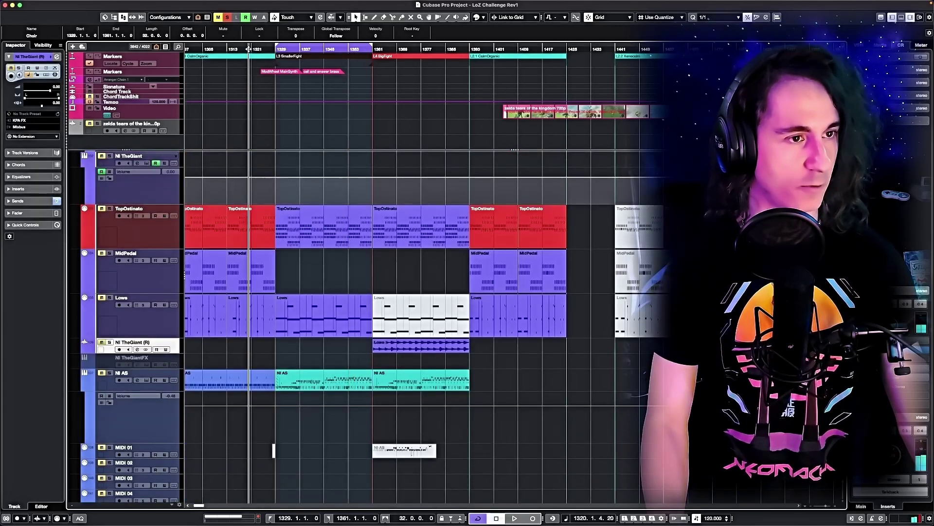
click(129, 211)
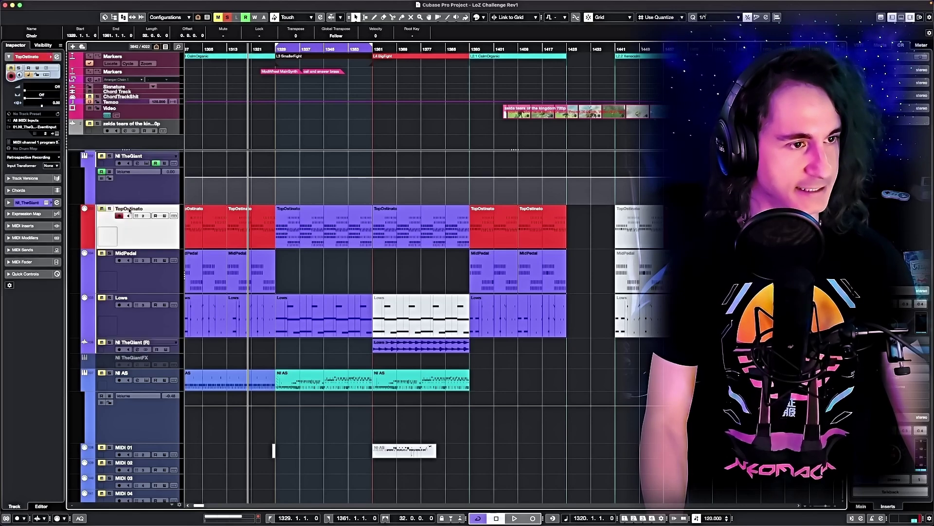
shift+click(127, 305)
key(space)
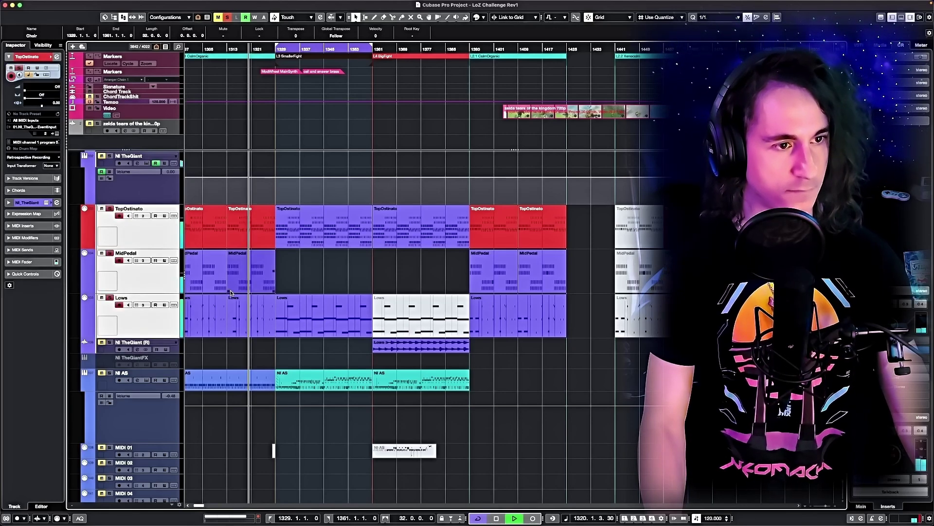
scroll(231, 293, up, 3)
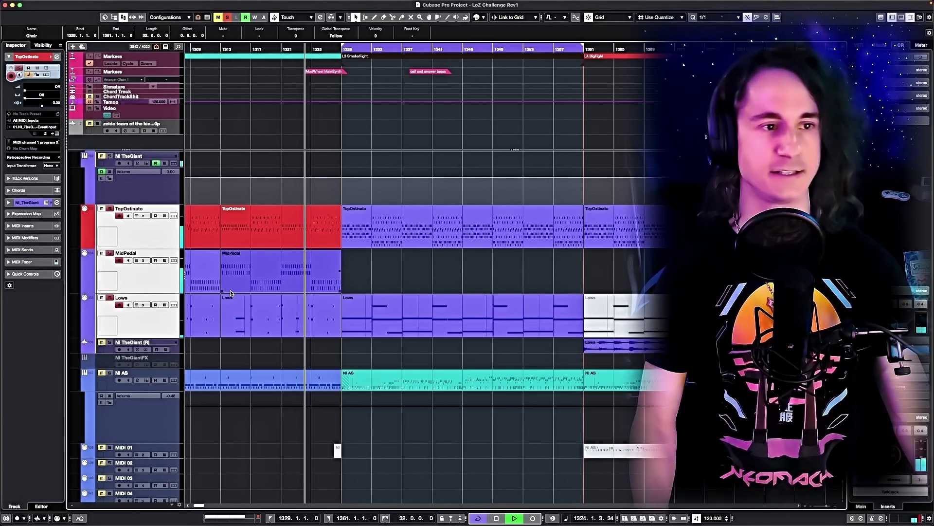
scroll(360, 204, up, 1)
scroll(360, 203, up, 1)
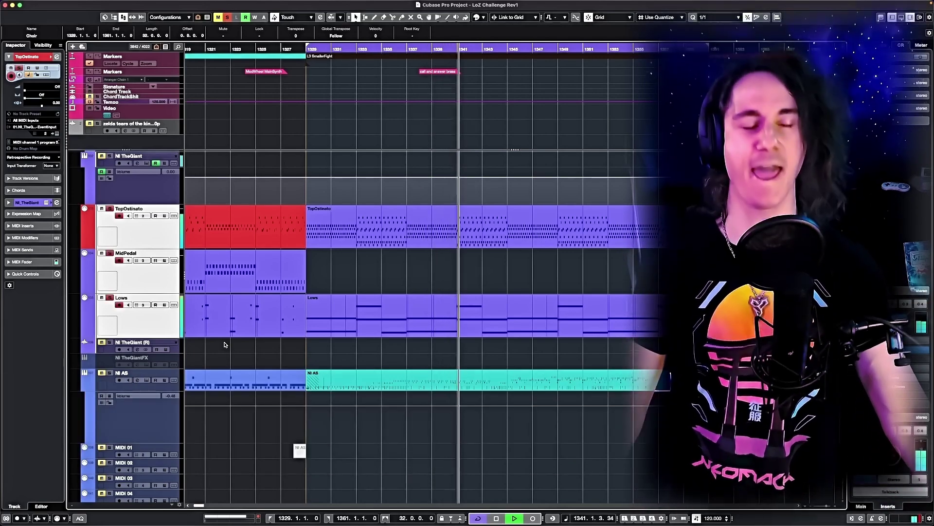
Solo the NI AS track below the NI TheGiant tracks while the SmallerFight section plays.
scroll(261, 322, up, 8)
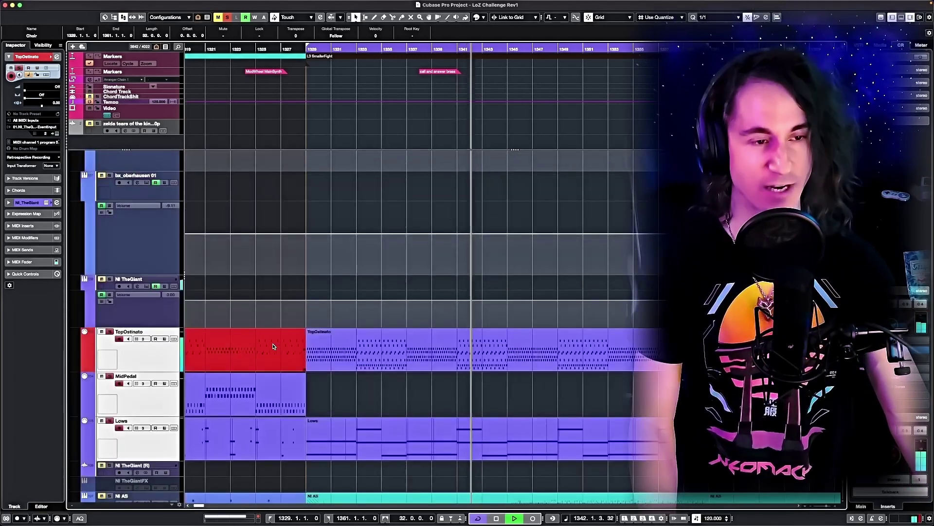
scroll(261, 319, up, 15)
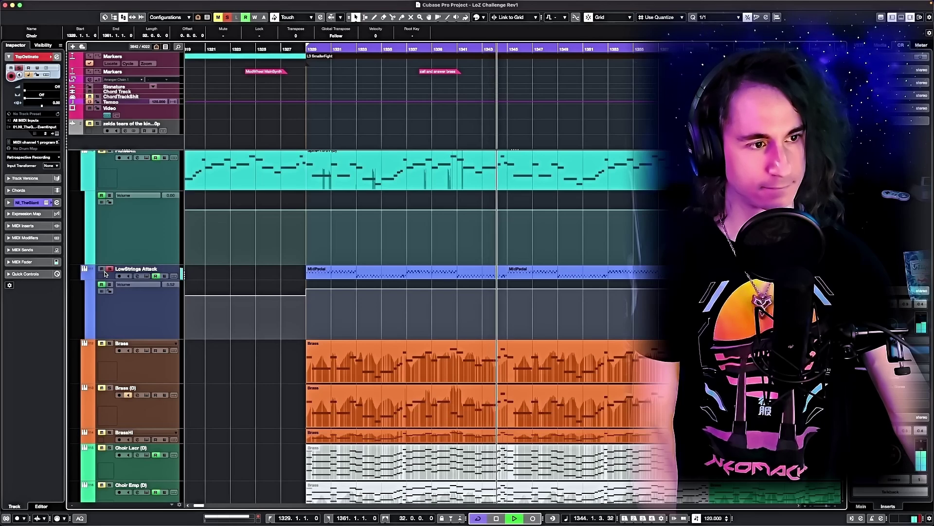
scroll(410, 366, down, 15)
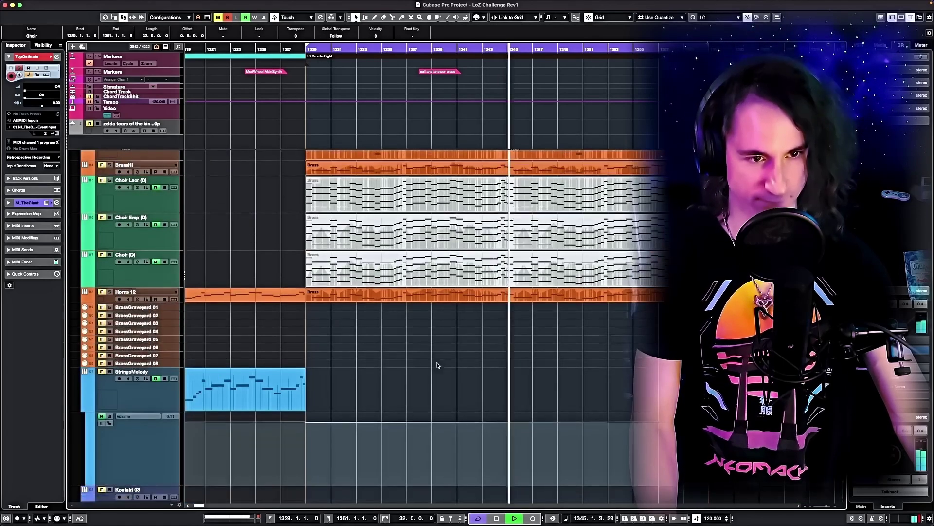
scroll(437, 365, down, 5)
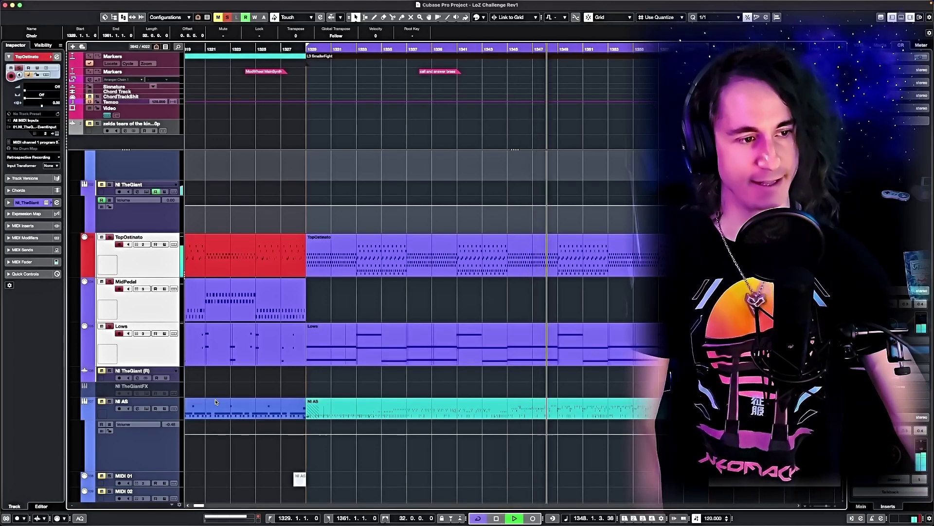
key(h)
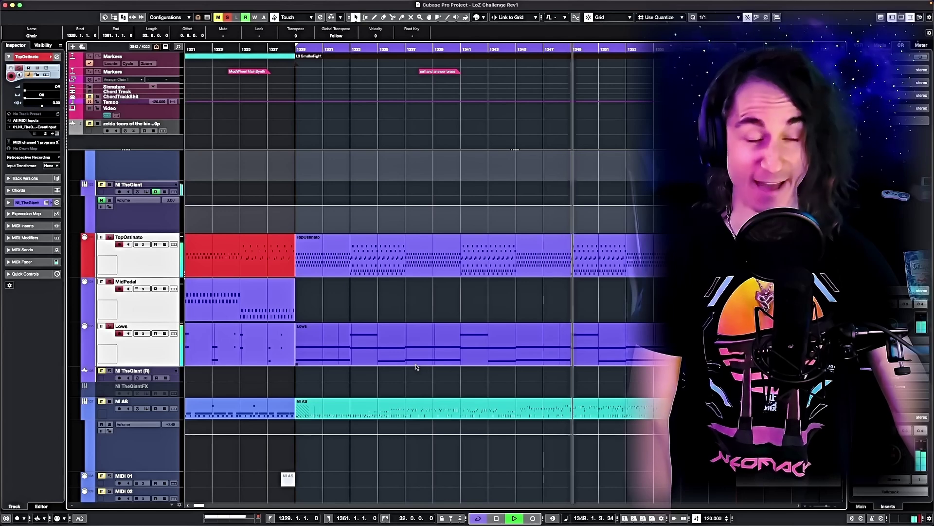
click(110, 401)
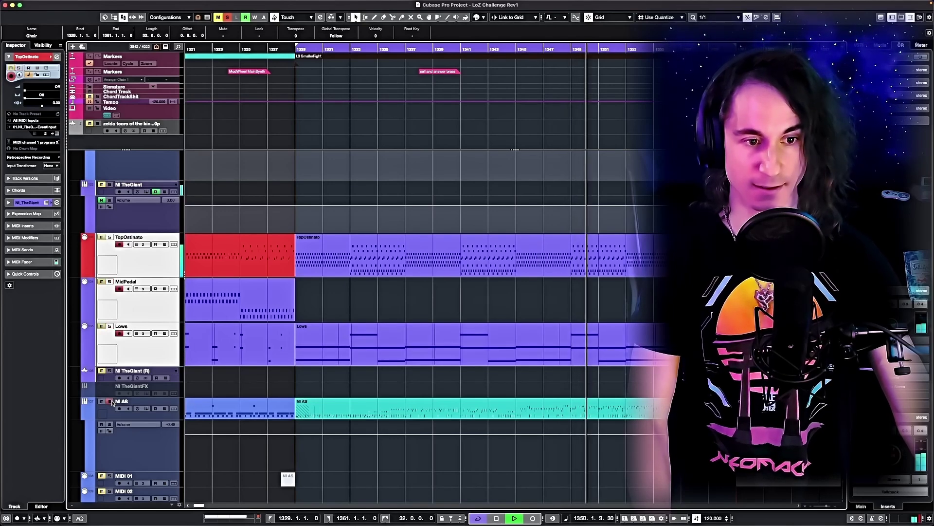
Select the NI AS track, turn off its solo, and look over the NI Indian percussion parts below it.
scroll(344, 417, up, 1)
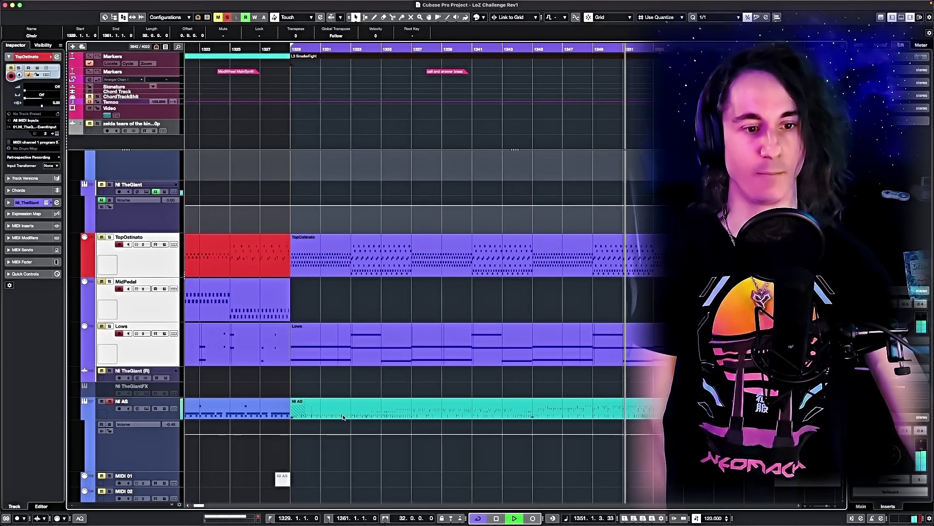
click(119, 402)
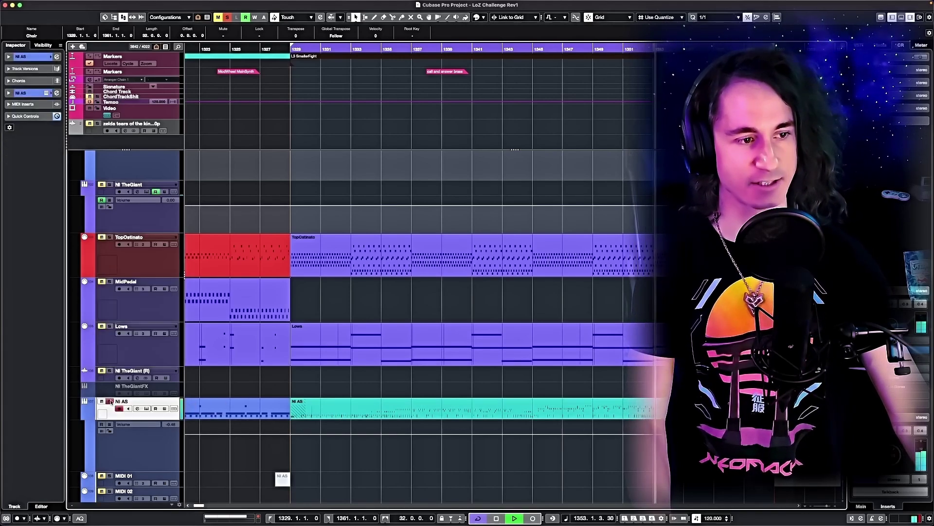
scroll(211, 405, down, 15)
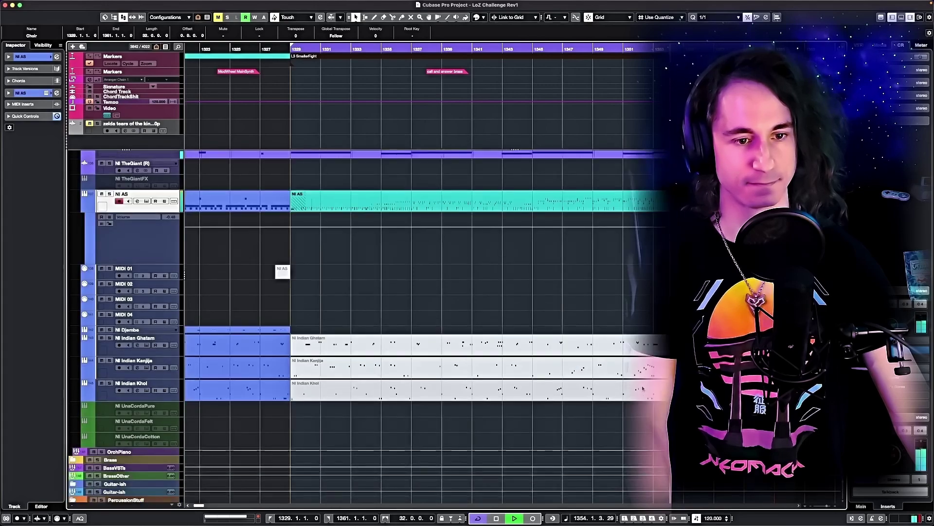
scroll(643, 388, up, 15)
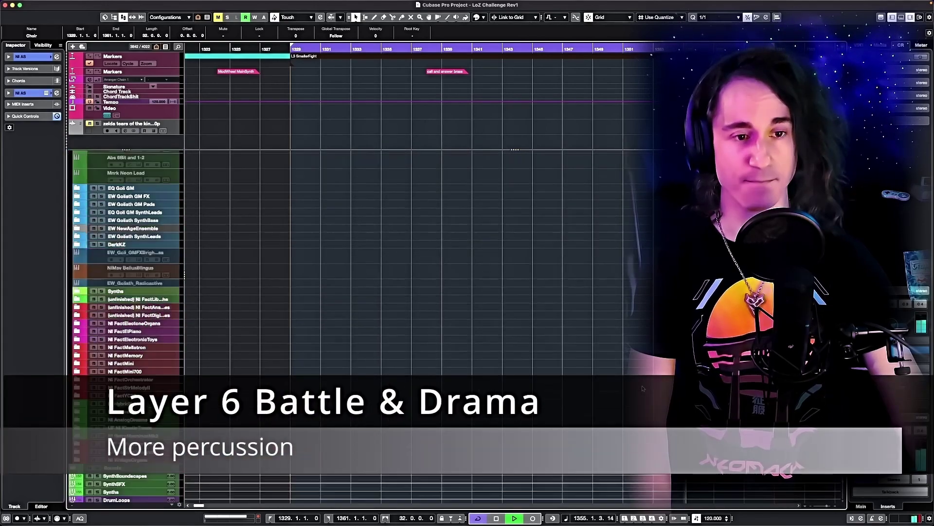
scroll(643, 388, up, 5)
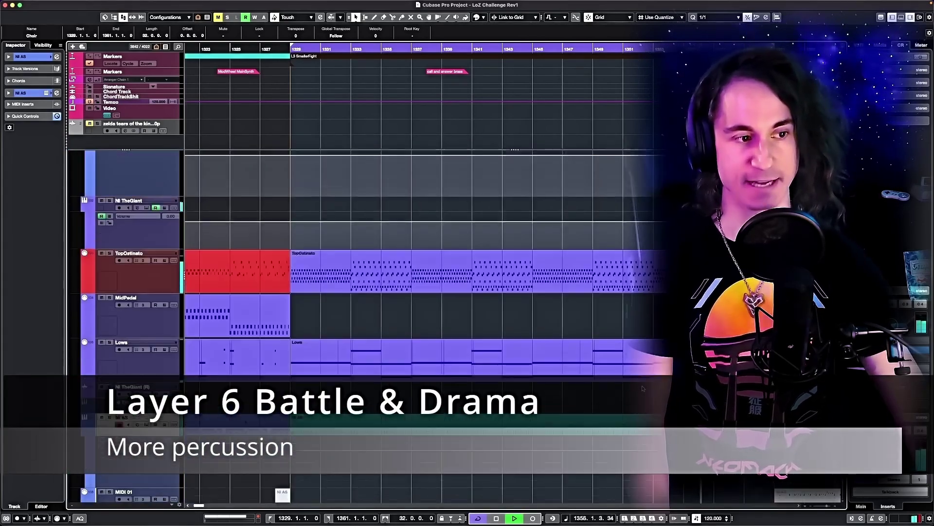
scroll(643, 388, down, 4)
scroll(643, 408, down, 1)
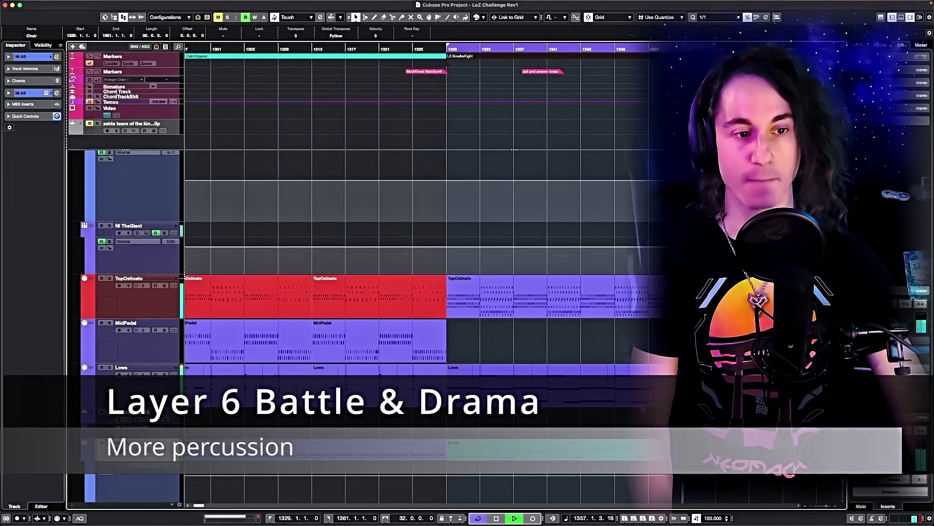
Select in turn the SmallerFight TopOstinato and Lows parts and the first SmallerFight MidPedal part on LowStrings Attack.
click(604, 310)
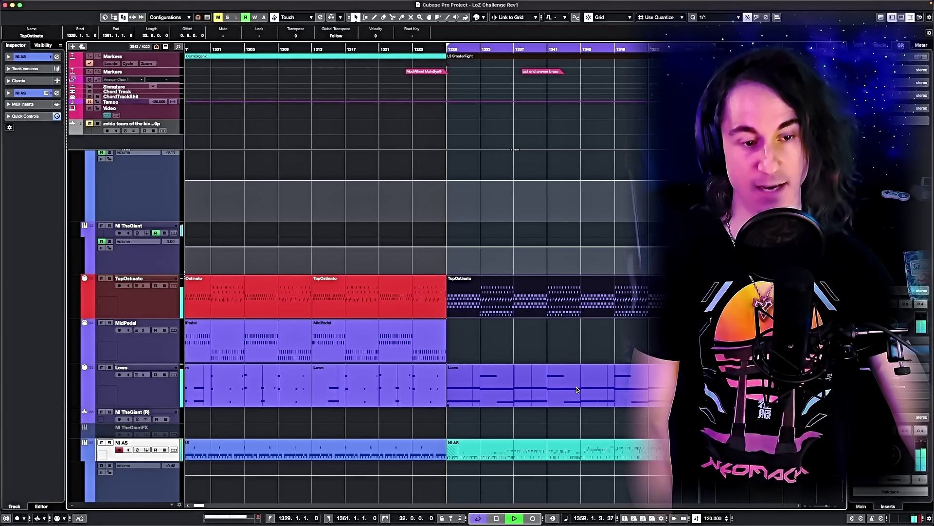
click(662, 396)
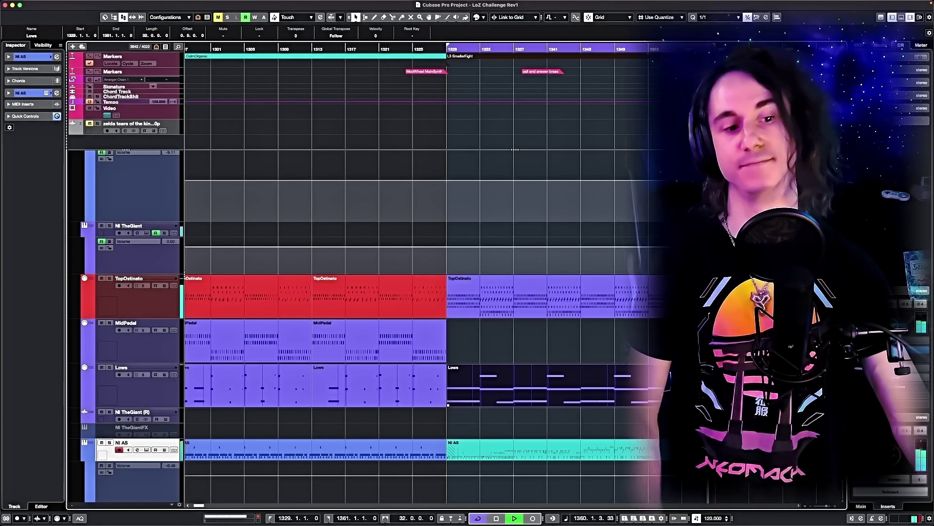
scroll(536, 378, up, 8)
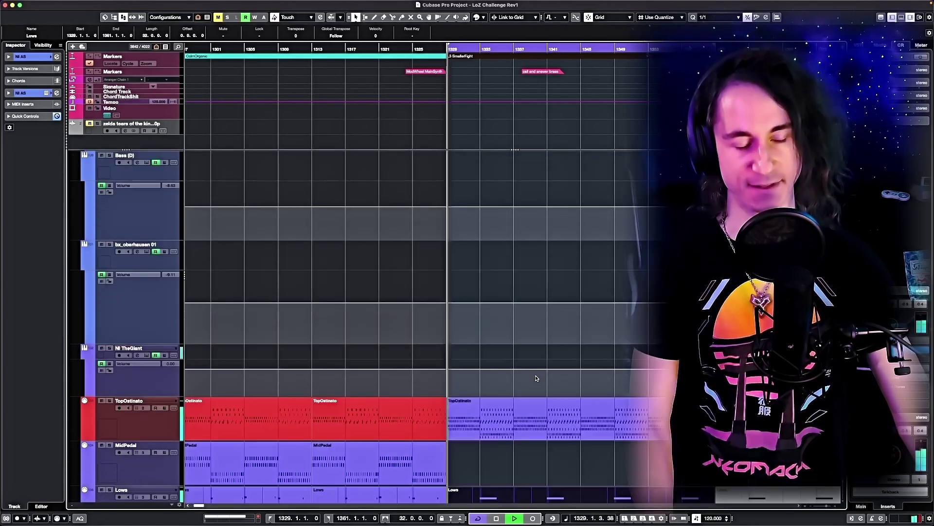
scroll(536, 378, down, 10)
scroll(536, 379, right, 3)
click(441, 469)
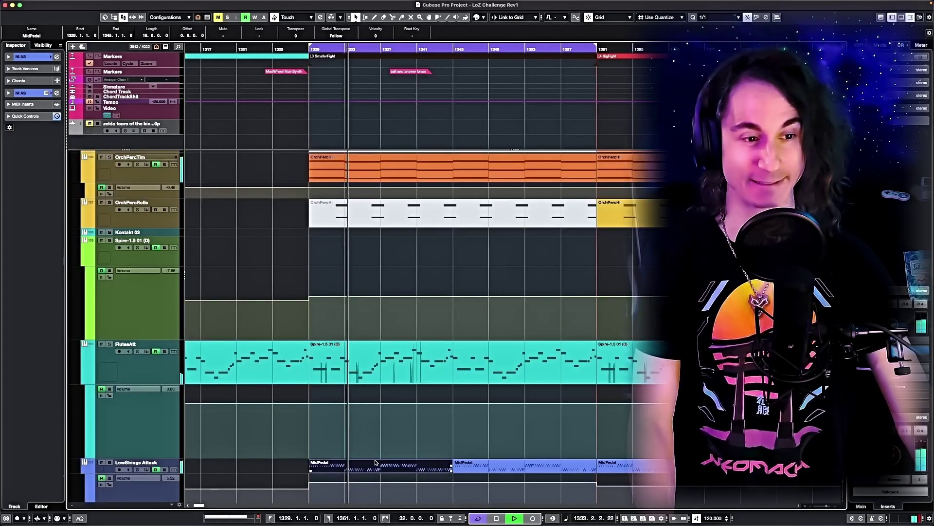
Move the playback loop to the L4 BigFight section, from bar 1361 to bar 1393.
scroll(399, 455, up, 4)
scroll(399, 454, up, 3)
scroll(522, 173, down, 2)
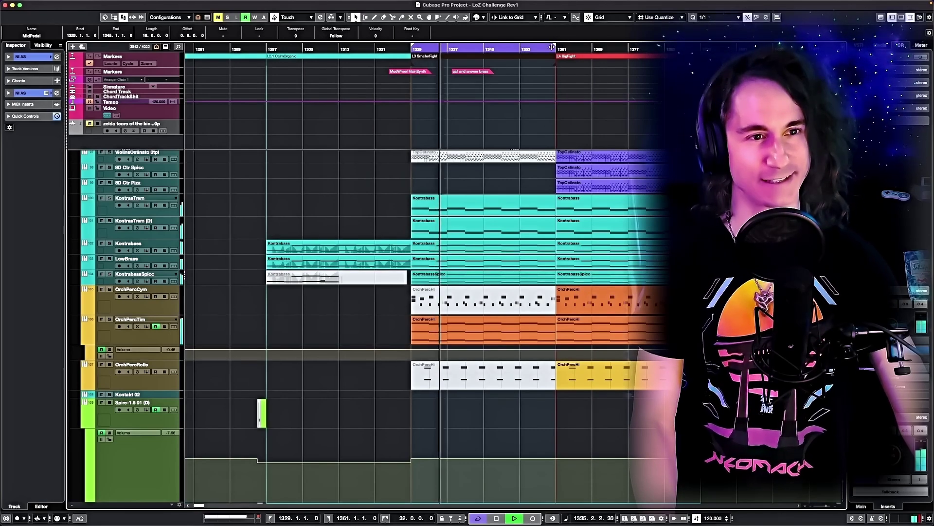
click(622, 59)
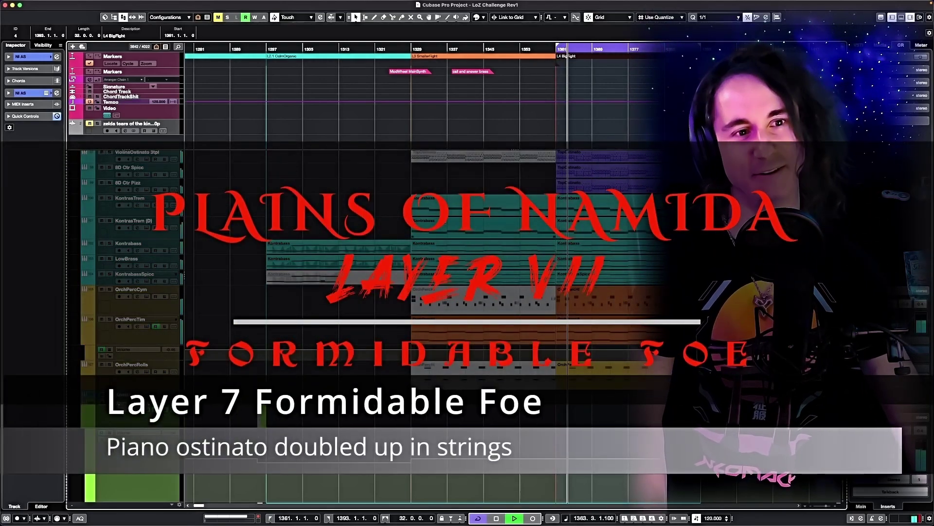
Review the doubled TopOstinato parts in the BigFight section and select the OrchPercHi part on OrchPercCym.
scroll(495, 210, up, 5)
scroll(495, 210, up, 1)
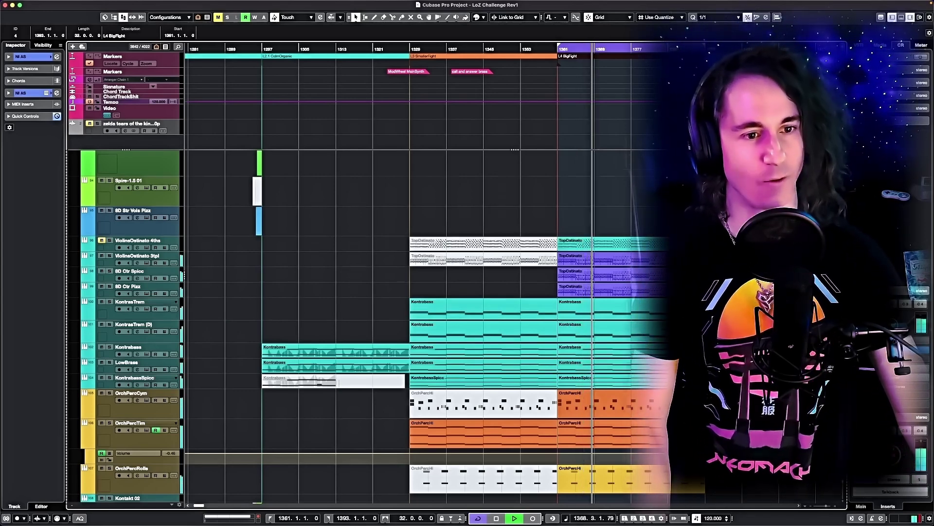
scroll(370, 326, down, 5)
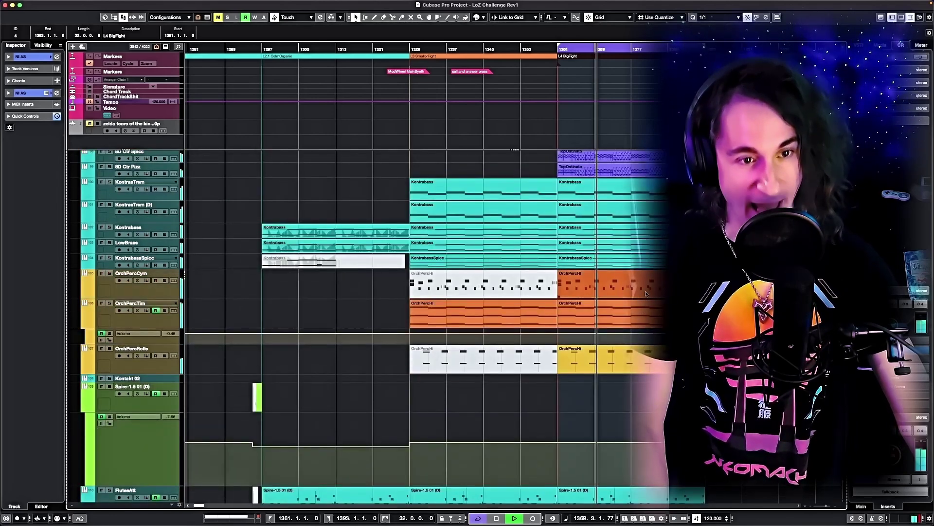
click(647, 293)
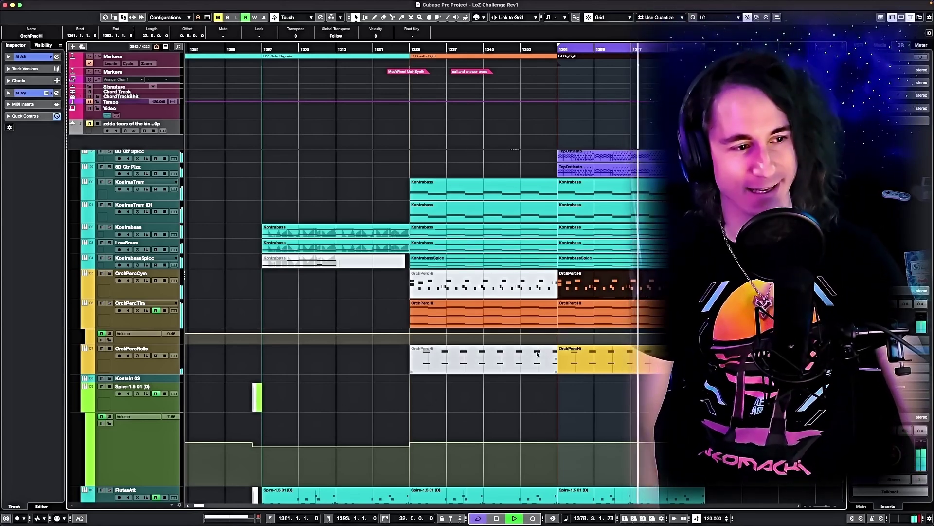
scroll(580, 351, down, 1)
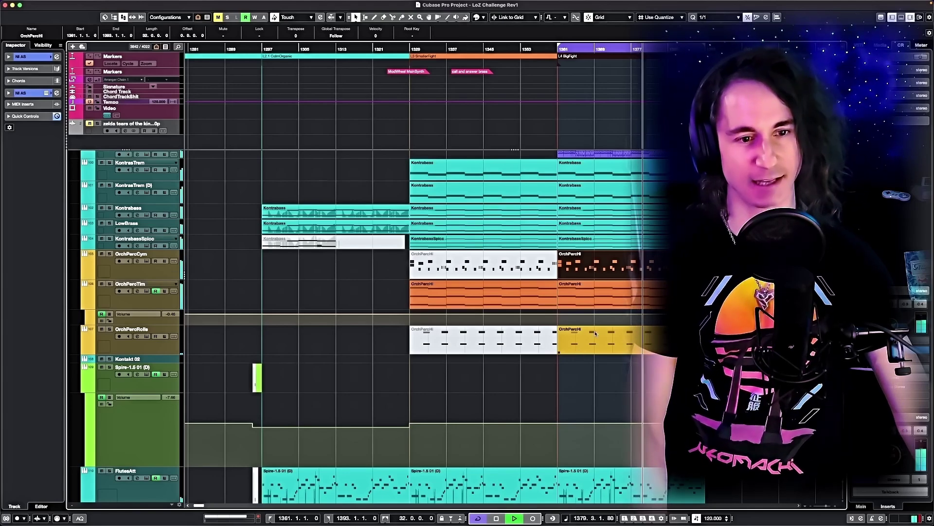
key(h)
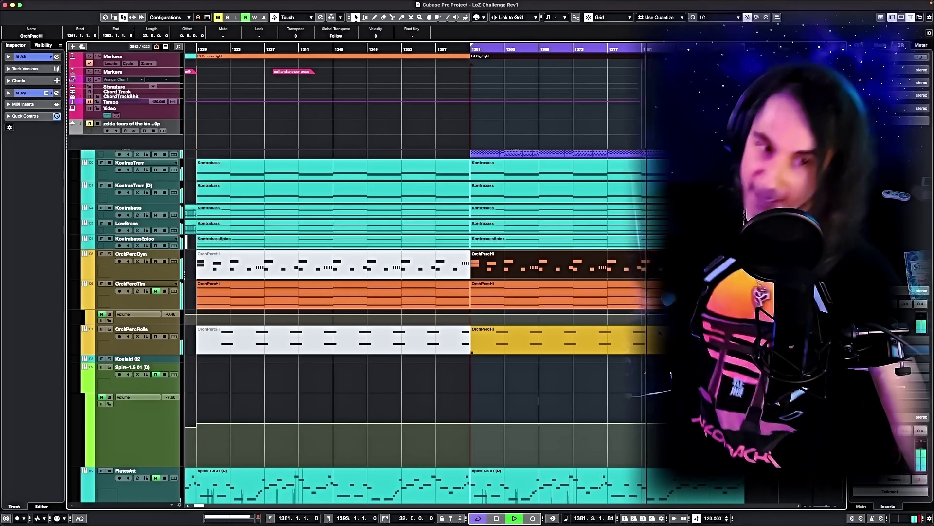
Select the Choir Lacr, Choir Emp and Choir tracks and solo them while the BigFight section plays.
scroll(646, 318, down, 10)
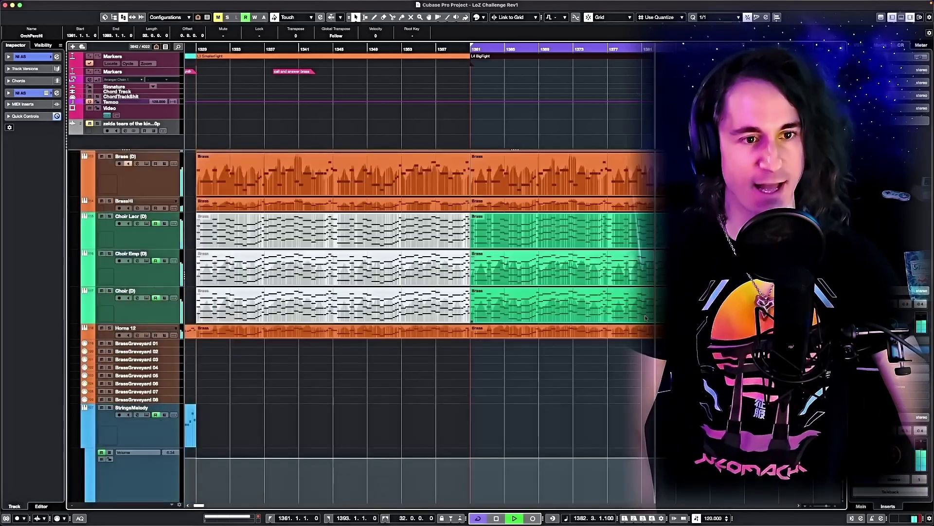
scroll(646, 318, down, 3)
scroll(420, 437, up, 12)
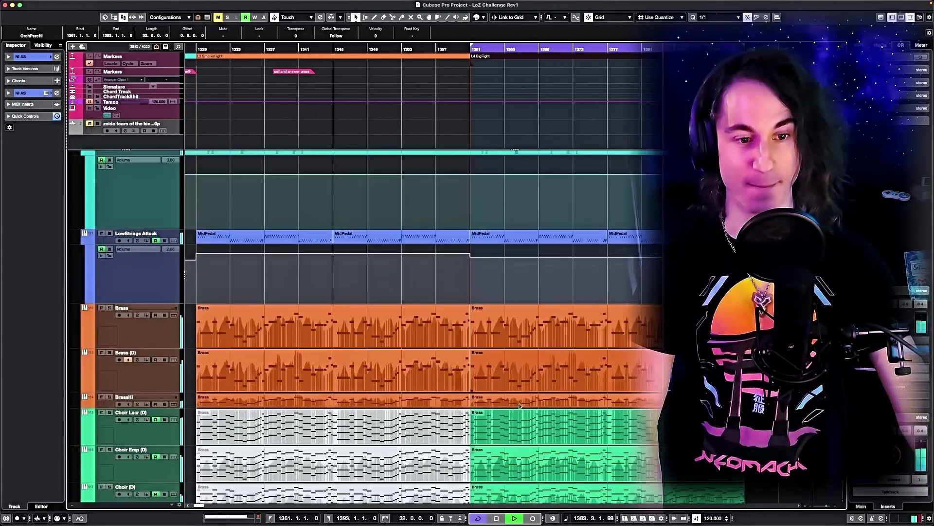
scroll(420, 437, down, 1)
click(168, 411)
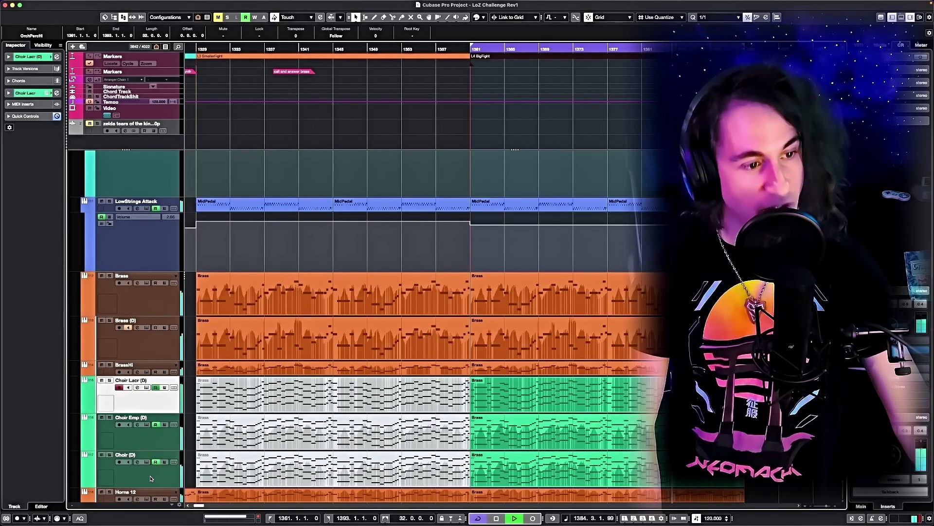
scroll(461, 437, down, 6)
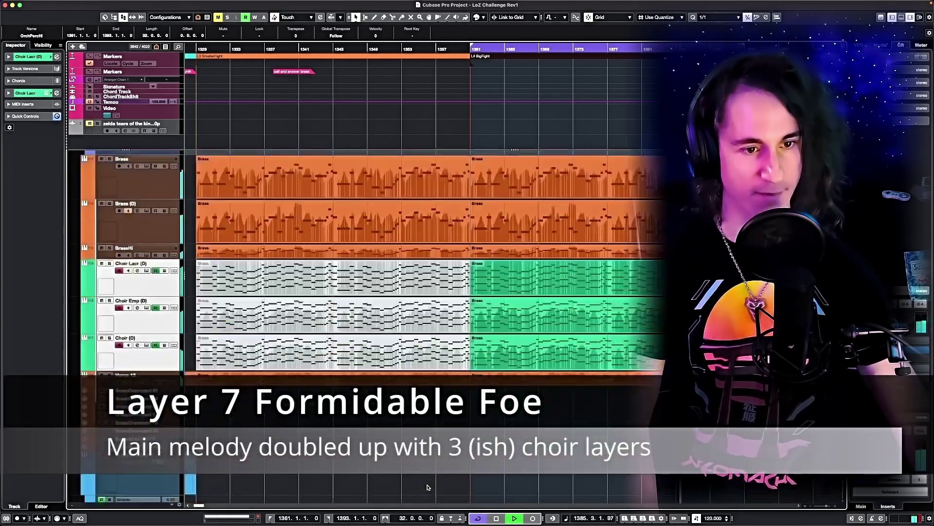
scroll(461, 437, up, 3)
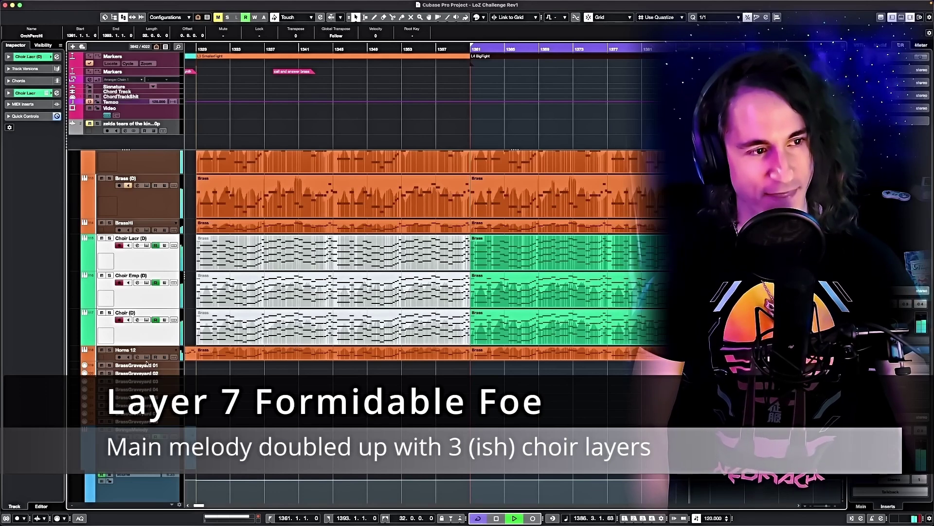
scroll(356, 314, right, 2)
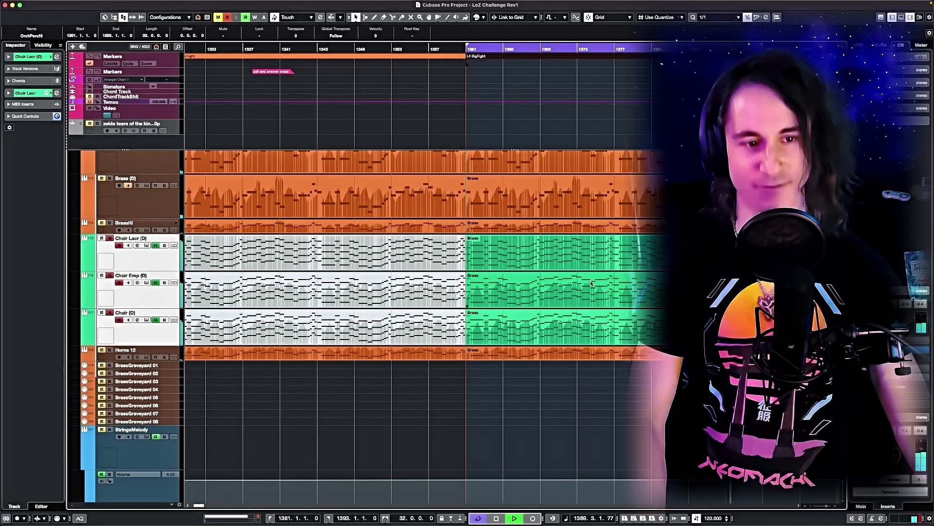
Inspect the Kontakt instruments of the Choir and Choir Emp tracks, and close the instrument windows.
click(125, 351)
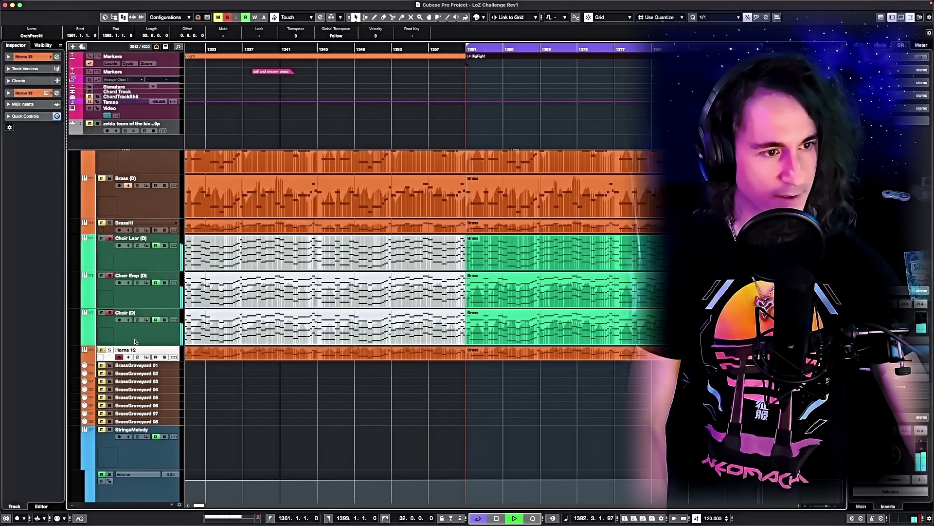
click(136, 341)
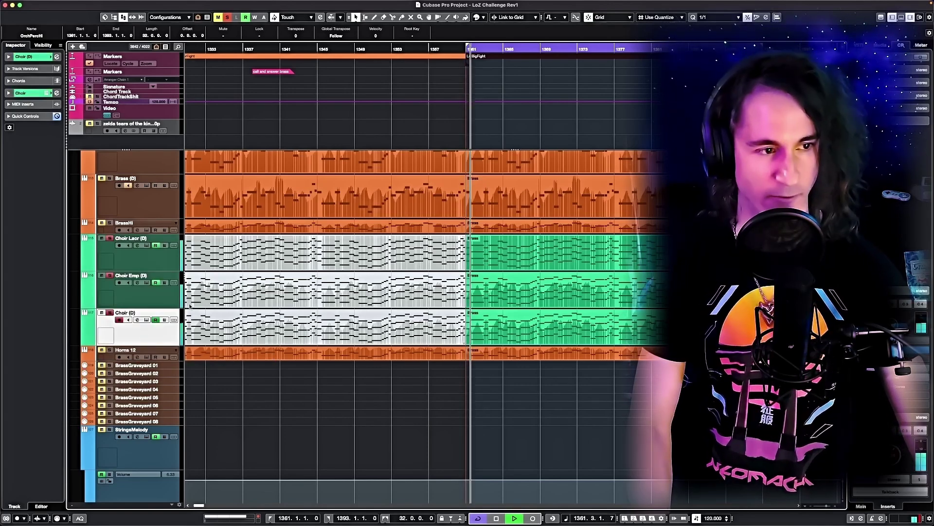
key(Return)
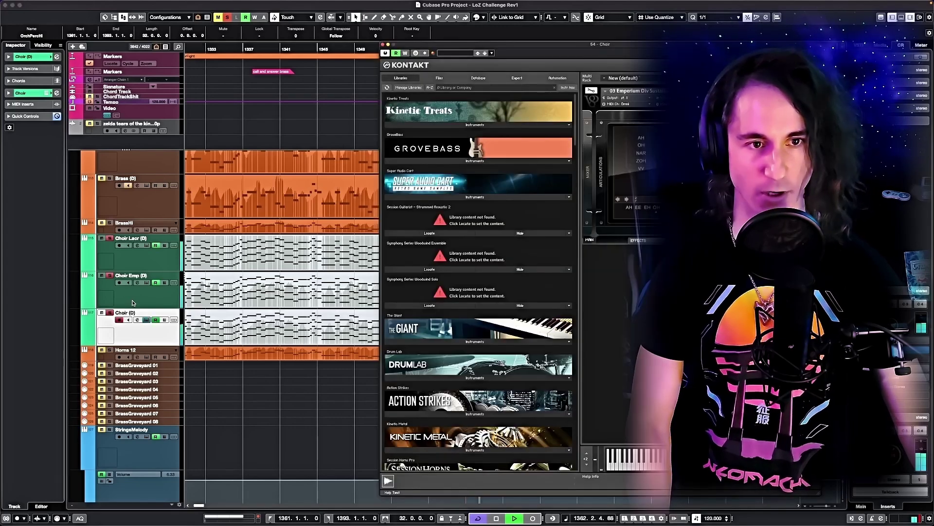
click(133, 303)
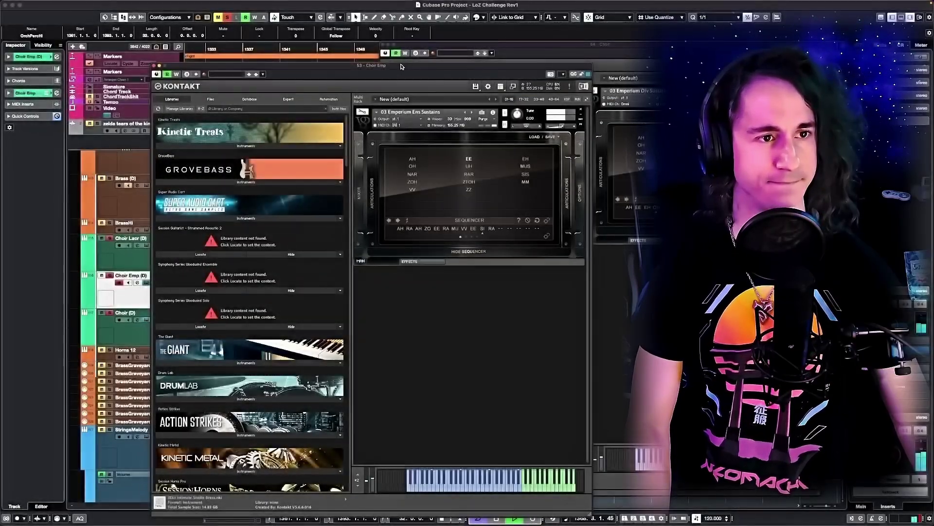
drag(403, 66, 564, 67)
click(174, 261)
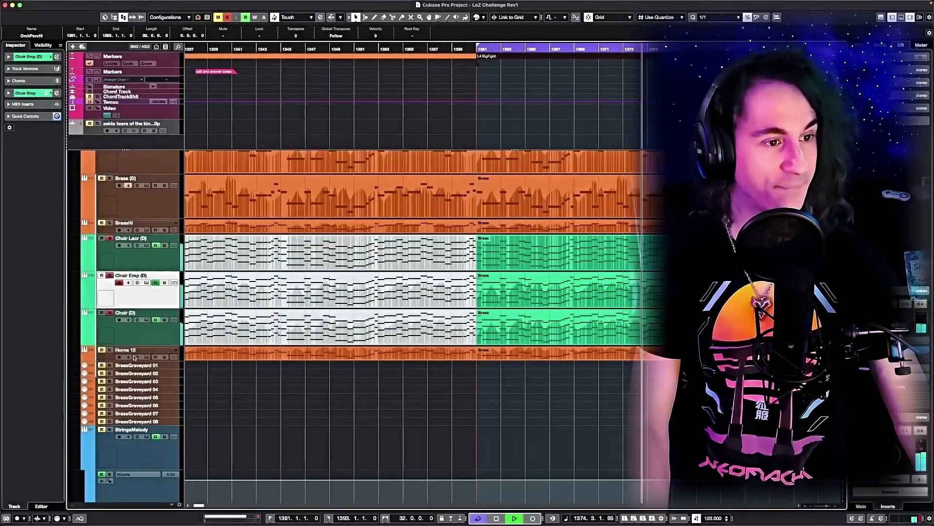
Solo all tracks from Brass through Horns 12 to hear them together in BigFight, and turn their solo off.
click(139, 351)
scroll(251, 313, up, 5)
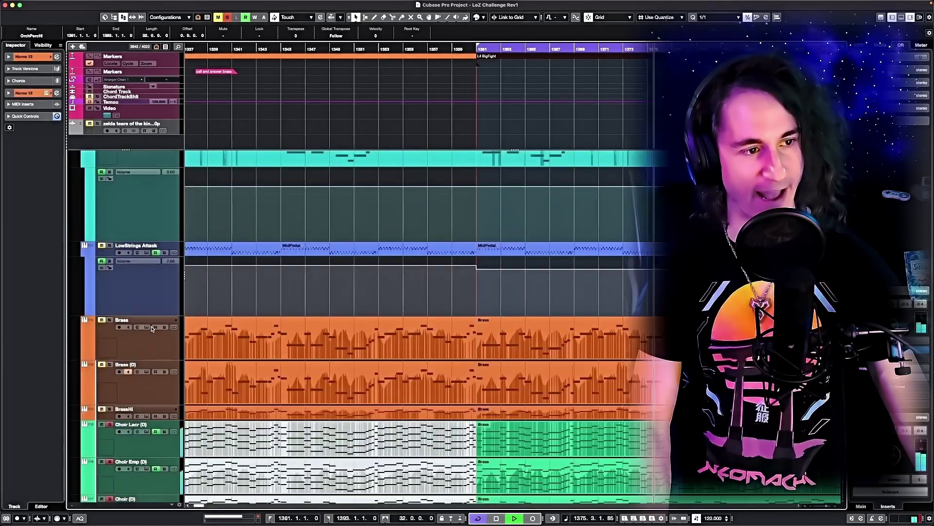
shift+click(118, 321)
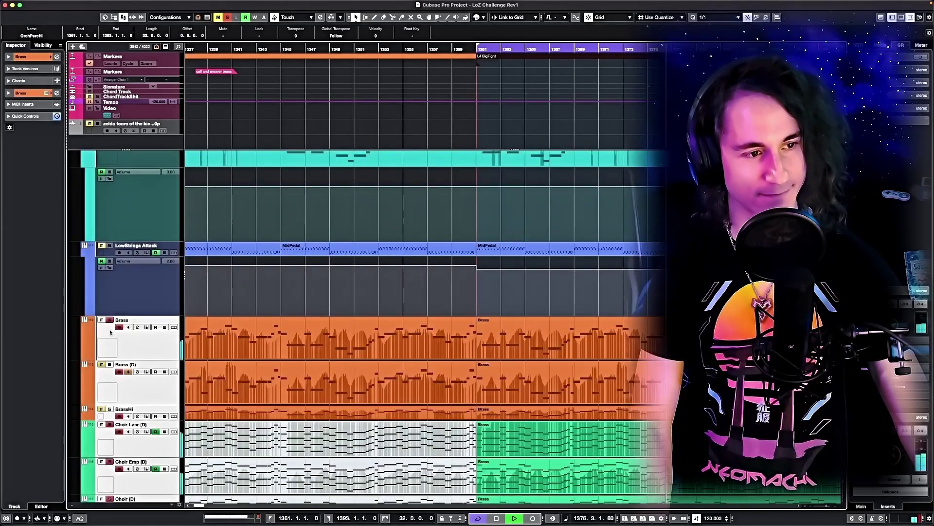
scroll(428, 302, down, 5)
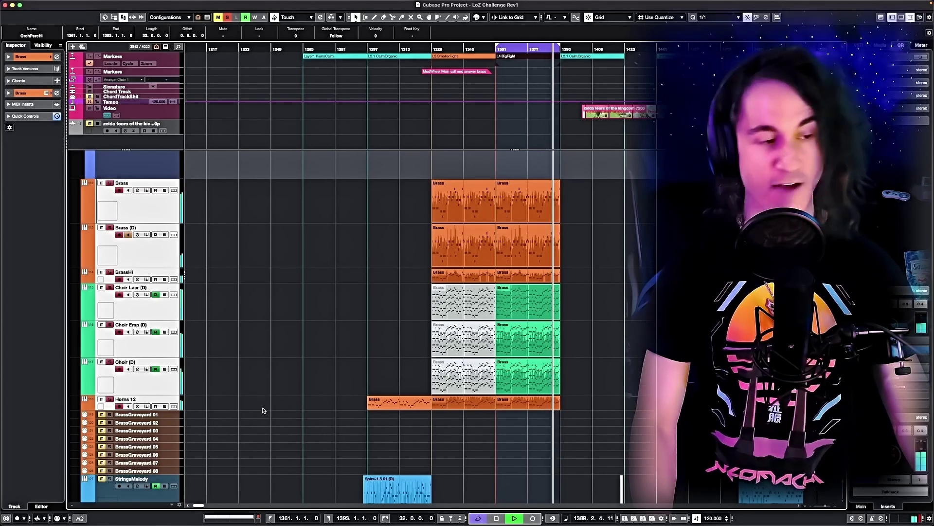
click(110, 272)
Select the orchestral percussion tracks from OrchPercCym through OrchPercRolls.
scroll(484, 339, up, 3)
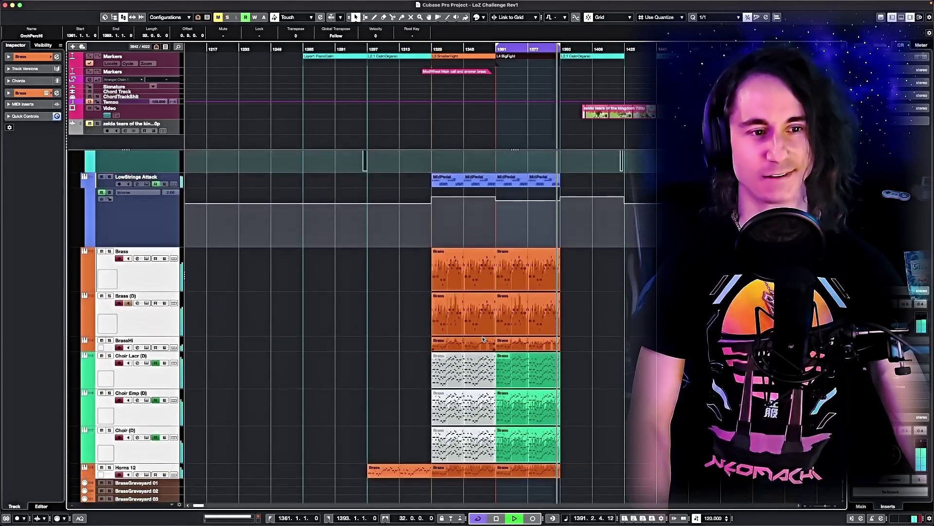
scroll(483, 340, up, 3)
scroll(514, 325, up, 6)
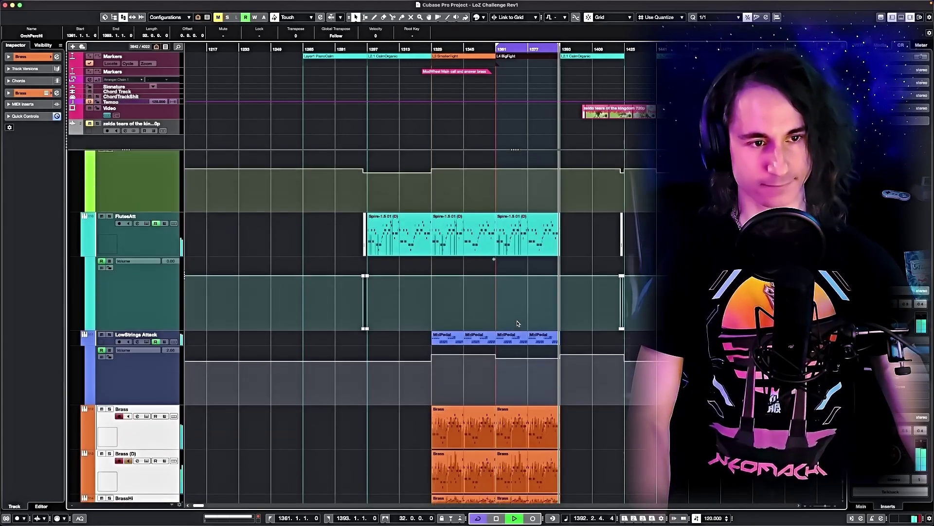
scroll(517, 323, up, 3)
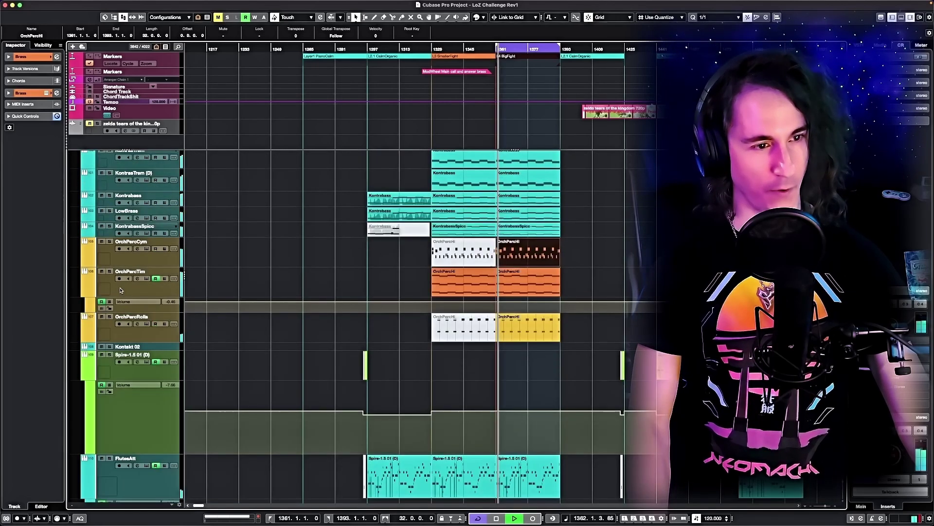
click(132, 245)
shift+click(135, 317)
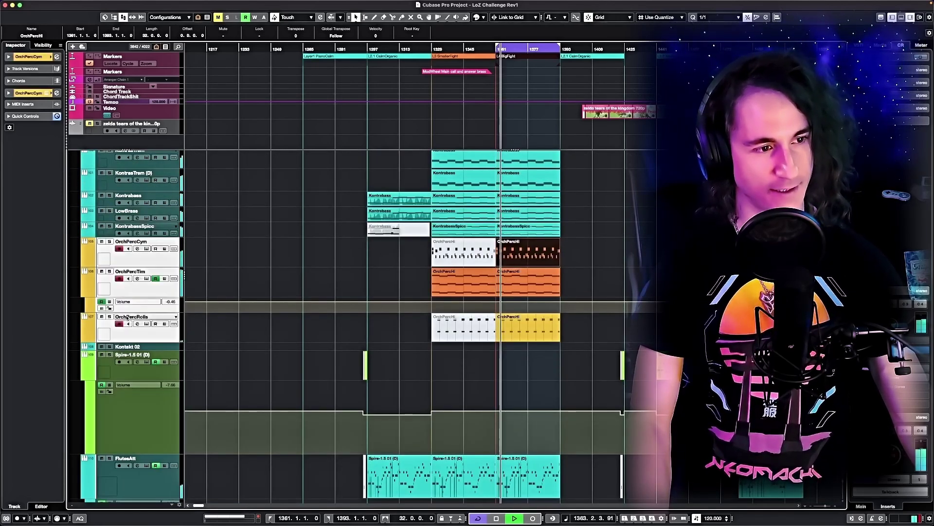
Solo the OrchPercCym, OrchPercTim and OrchPercRolls tracks and select the timpani and cymbal parts in turn in BigFight.
click(110, 317)
scroll(545, 306, up, 3)
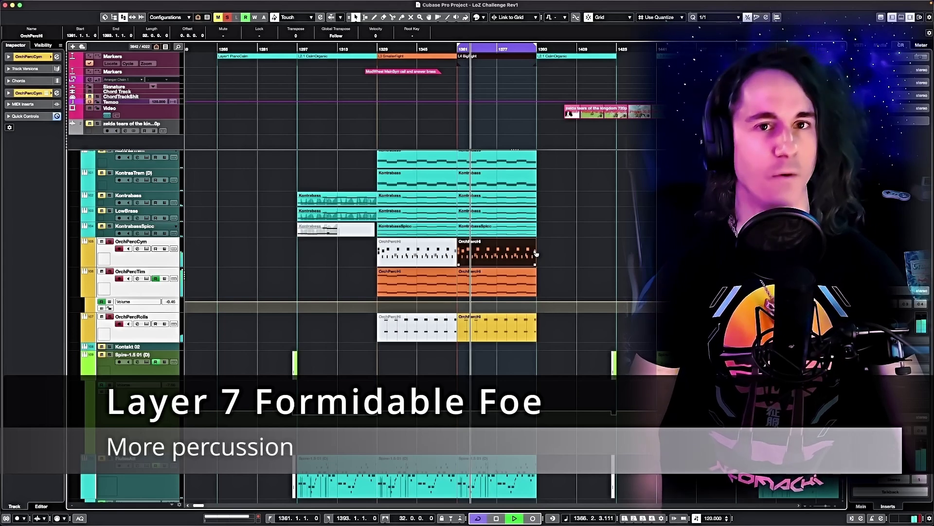
click(519, 278)
scroll(518, 278, up, 2)
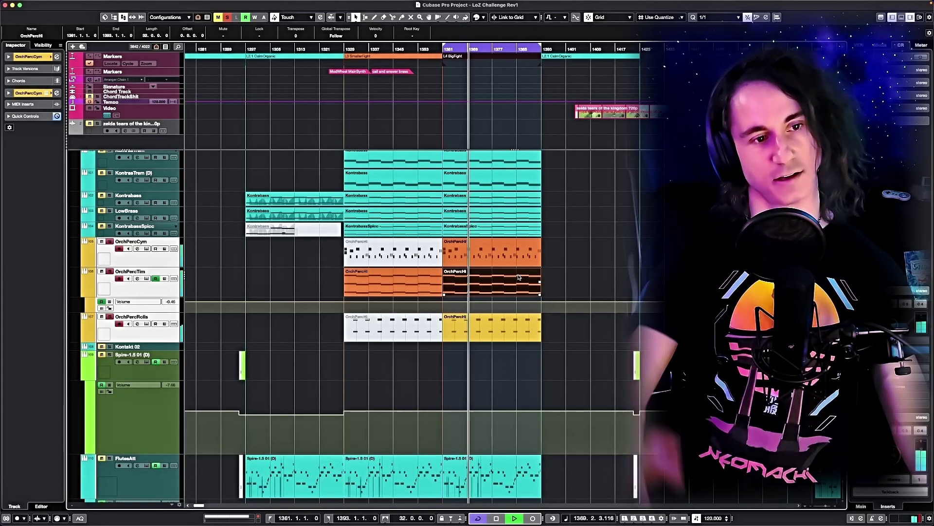
click(492, 253)
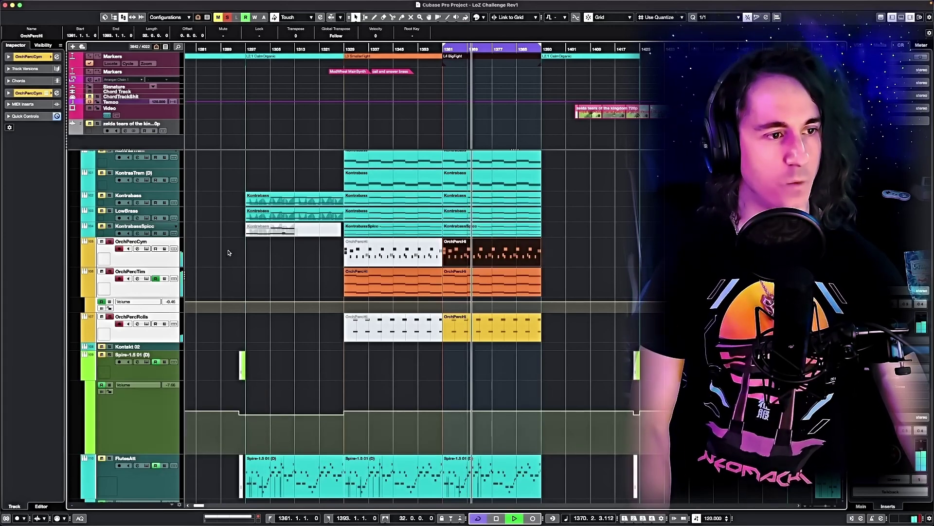
Restart playback to hear OrchPercCym soloed alone while following its BigFight part up close, and turn its solo off.
key(space)
key(space)
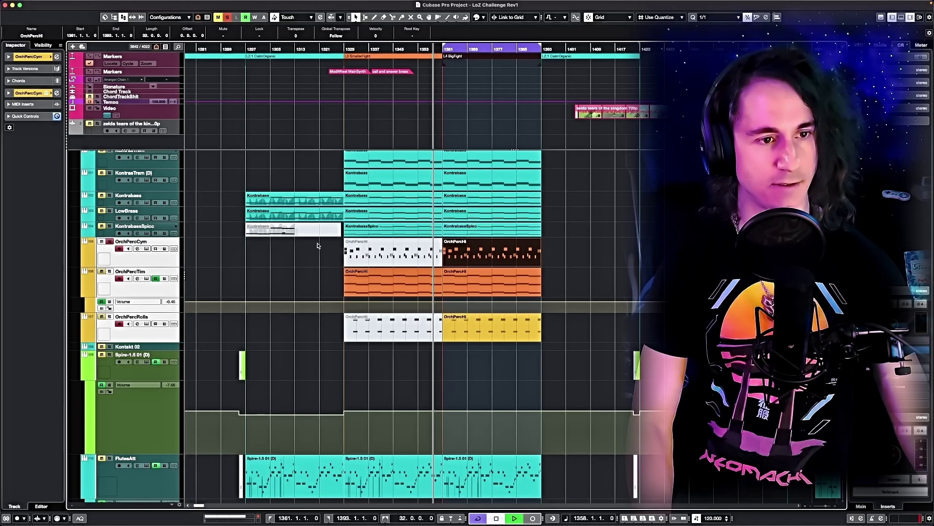
scroll(496, 242, up, 2)
scroll(390, 180, up, 2)
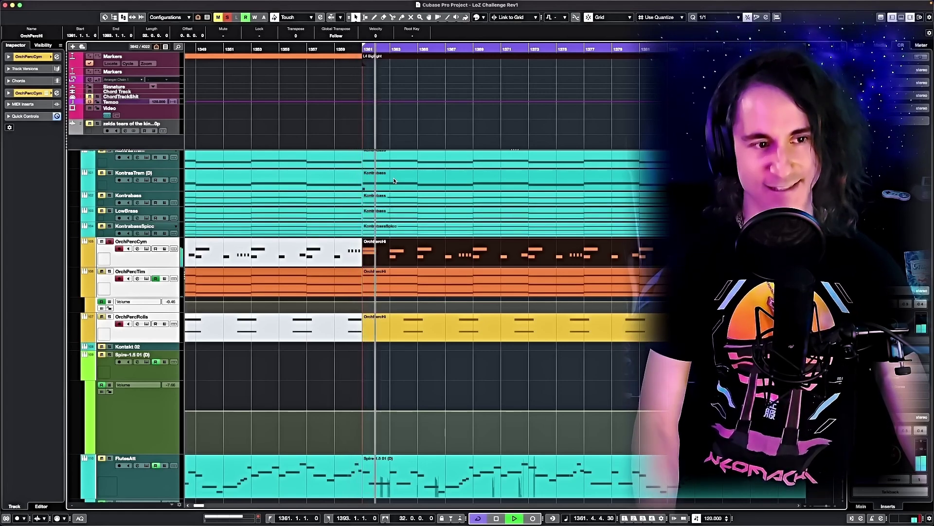
scroll(437, 218, up, 1)
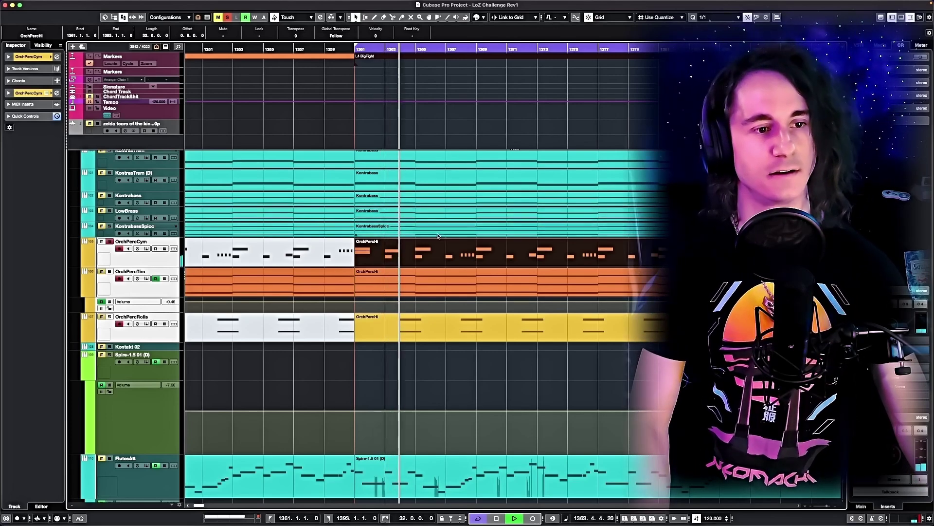
scroll(446, 199, up, 2)
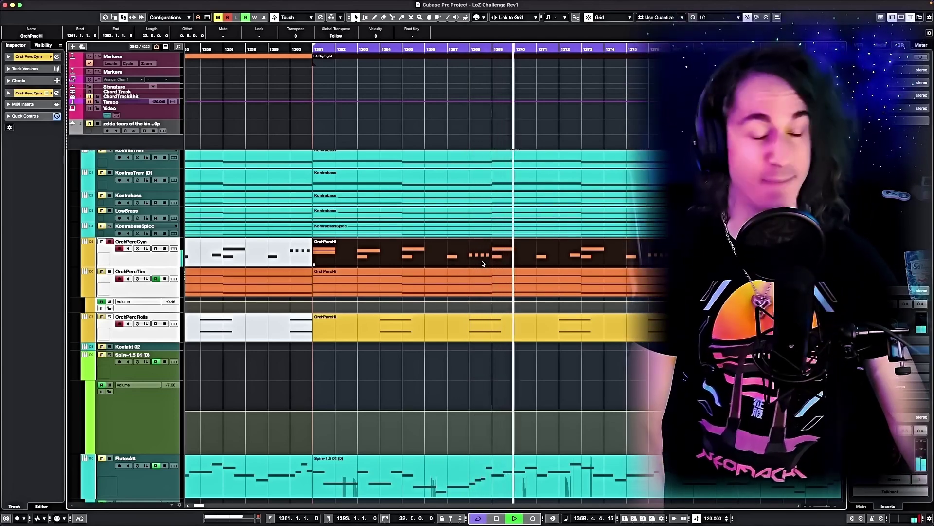
click(109, 241)
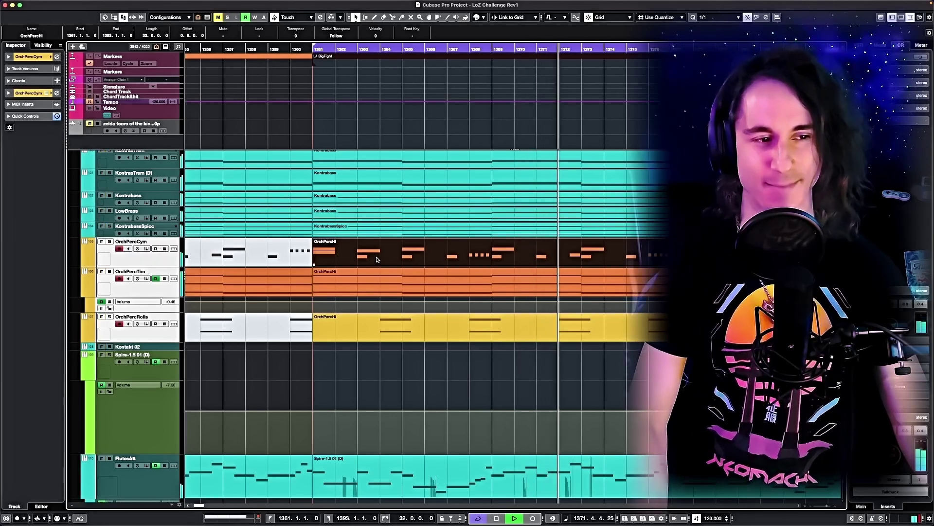
Select the string tracks from ViolinsOstinato 3tpl through 8D Ctr Pizz and solo them together.
scroll(377, 258, up, 3)
scroll(376, 256, up, 5)
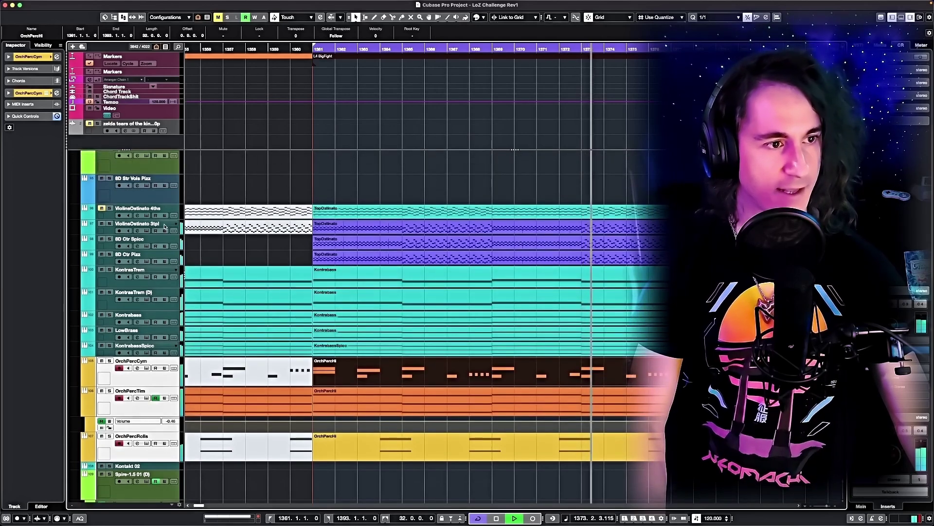
click(165, 226)
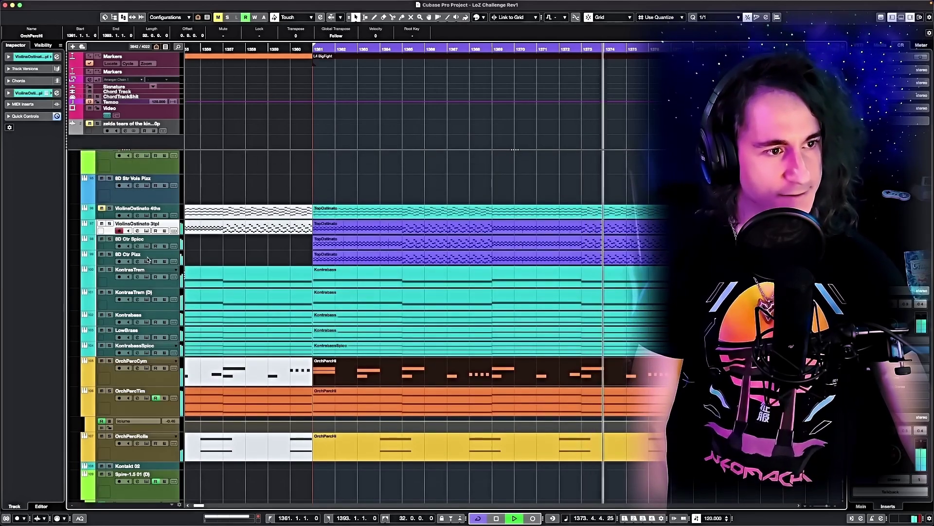
shift+click(146, 258)
click(111, 255)
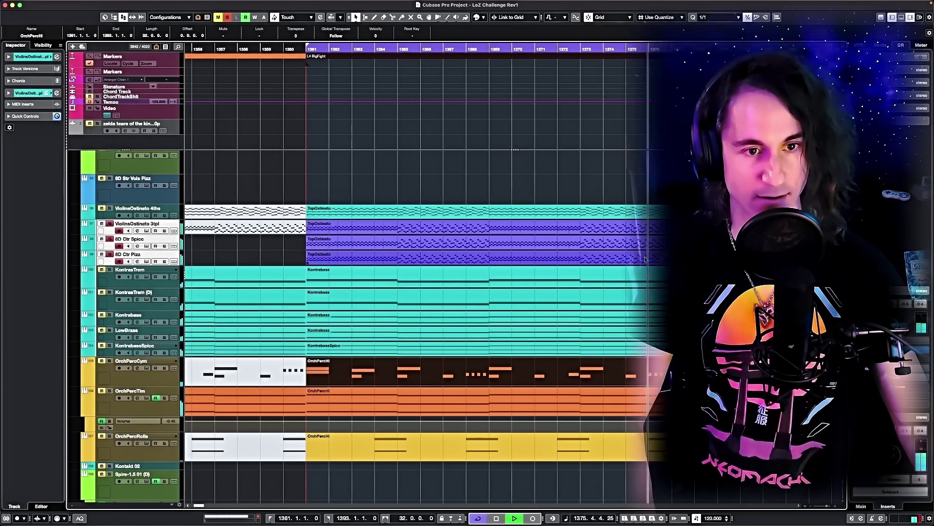
Inspect the Kontakt instruments of ViolinsOstinato 3tpl and 8D Ctr Spicc with each track soloed alone, and close both windows.
click(146, 225)
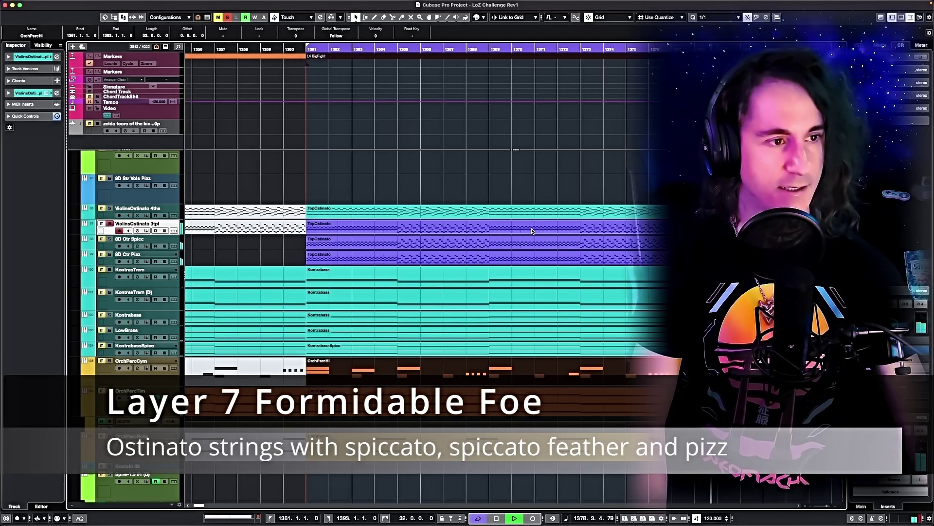
key(ctrl+e)
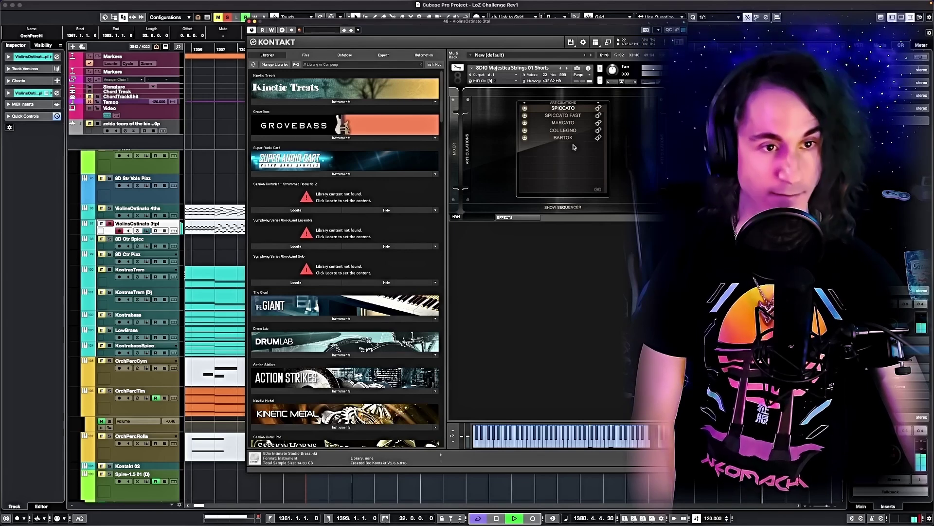
key(ctrl+e)
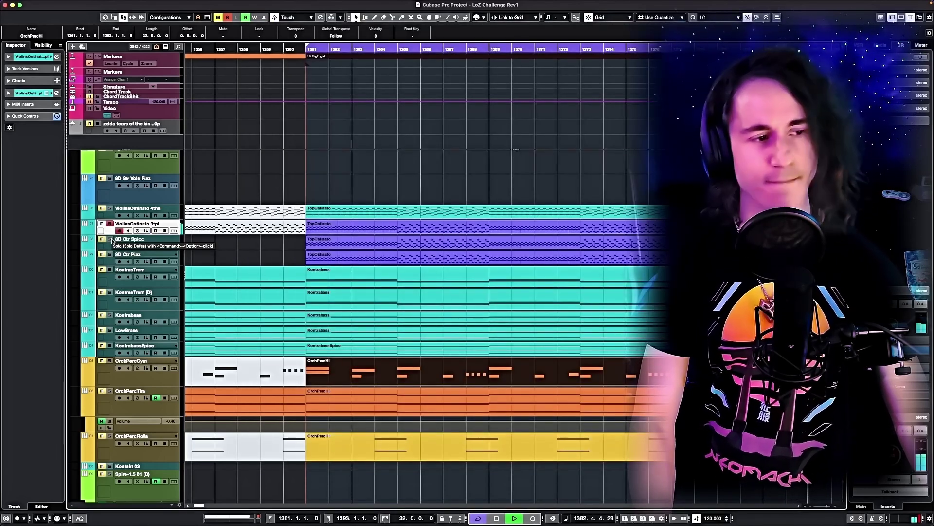
click(140, 239)
key(ctrl+e)
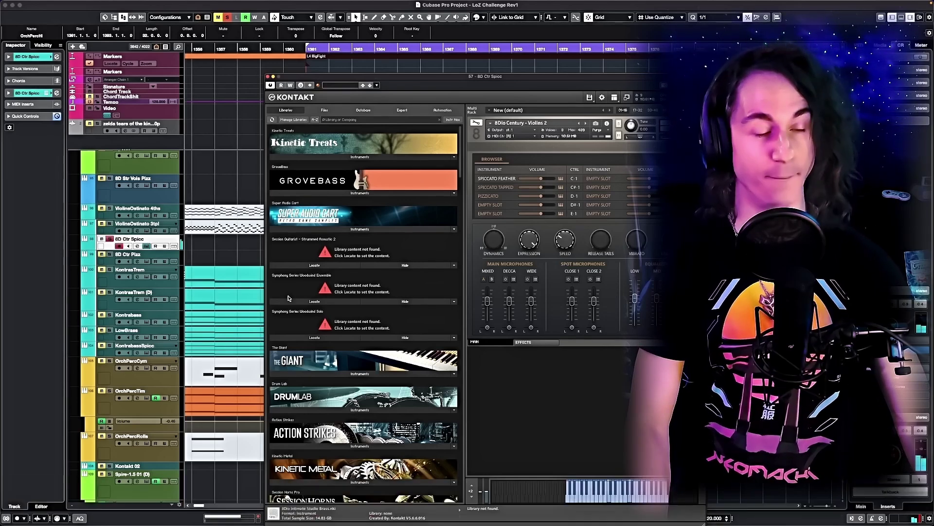
key(super+w)
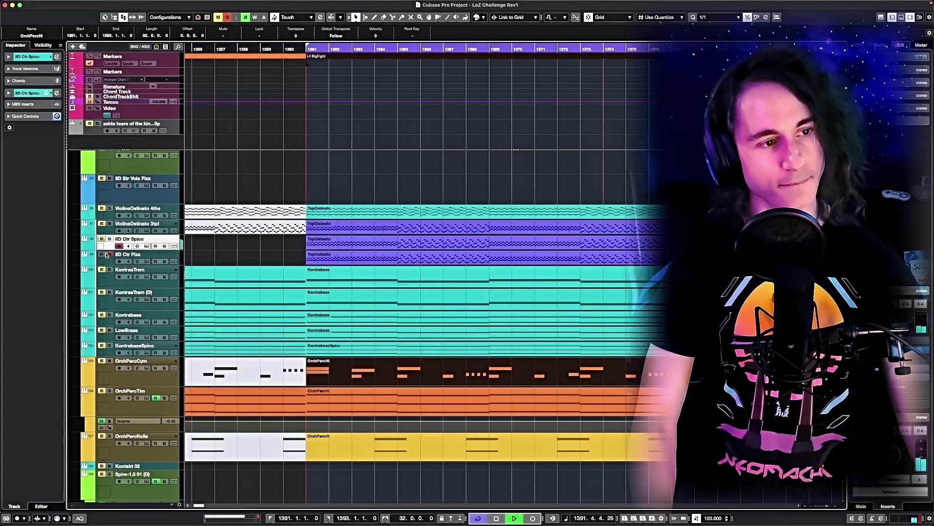
Hear 8D Ctr Pizz soloed alone in BigFight, and solo ViolinsOstinato 3tpl and 8D Ctr Spicc along with it.
scroll(430, 262, down, 2)
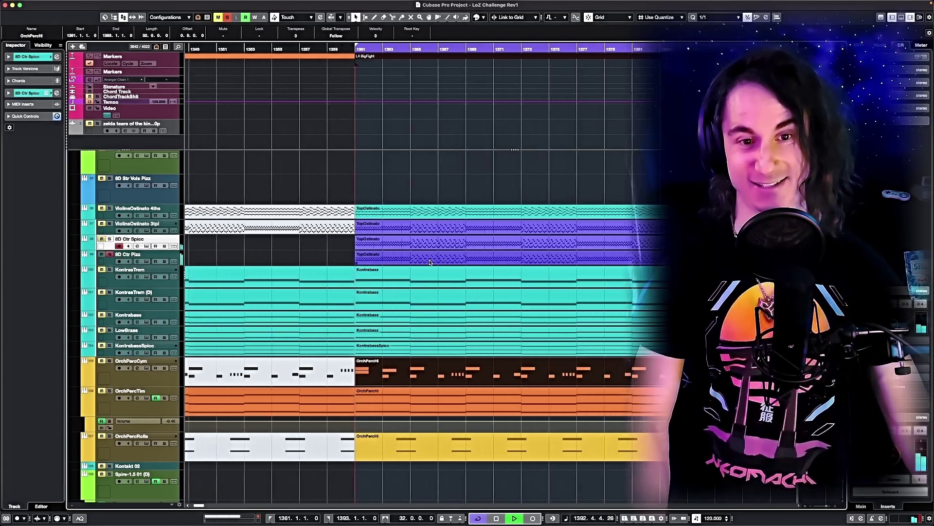
scroll(449, 266, down, 1)
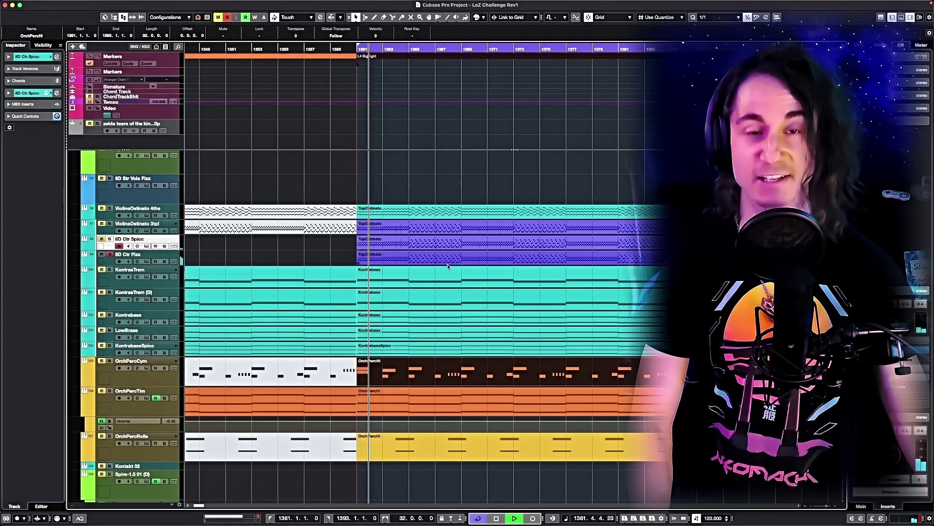
click(160, 226)
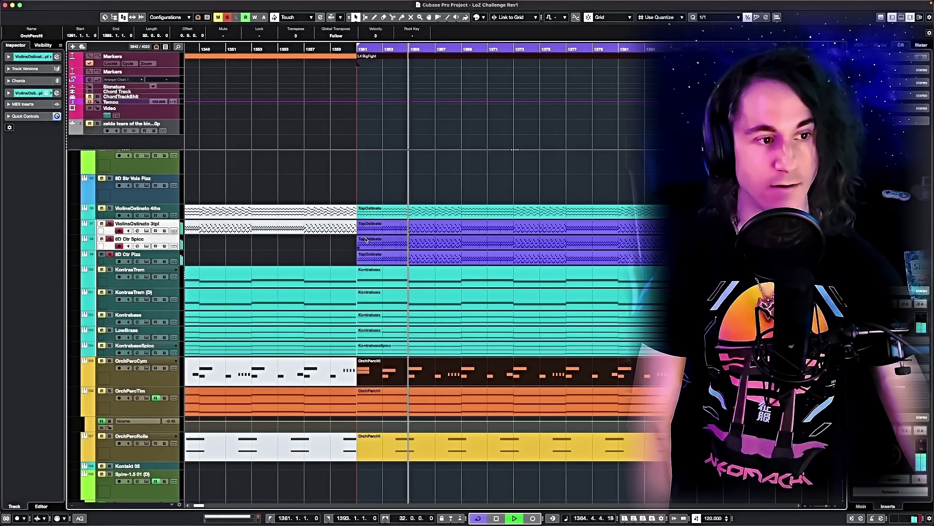
scroll(342, 237, up, 3)
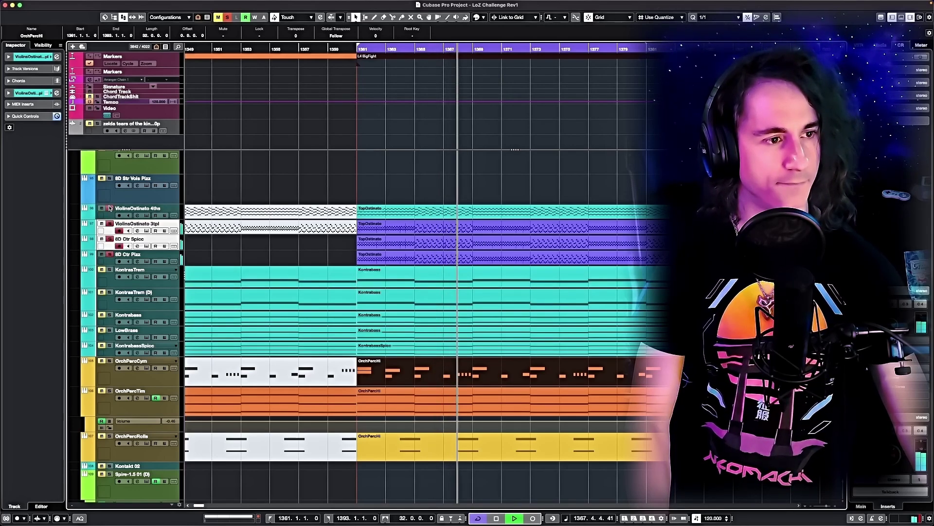
Extend the selection and solo through KontrabassSpicc to hear the ostinato strings with the low strings and brass in BigFight.
click(109, 345)
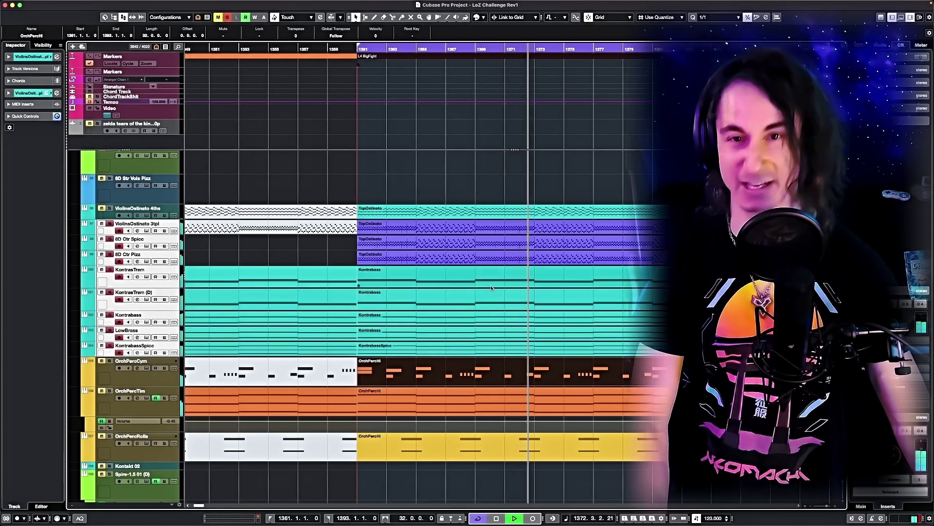
scroll(491, 288, down, 2)
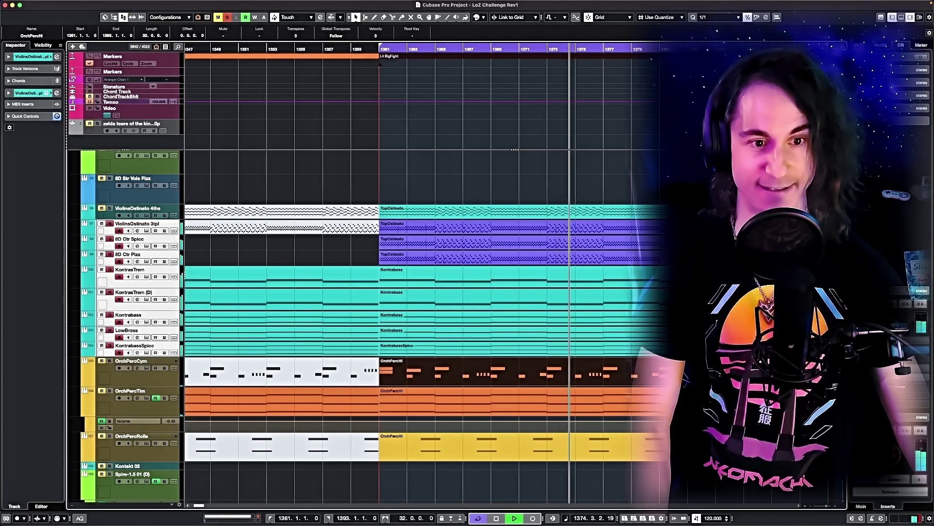
scroll(618, 288, down, 2)
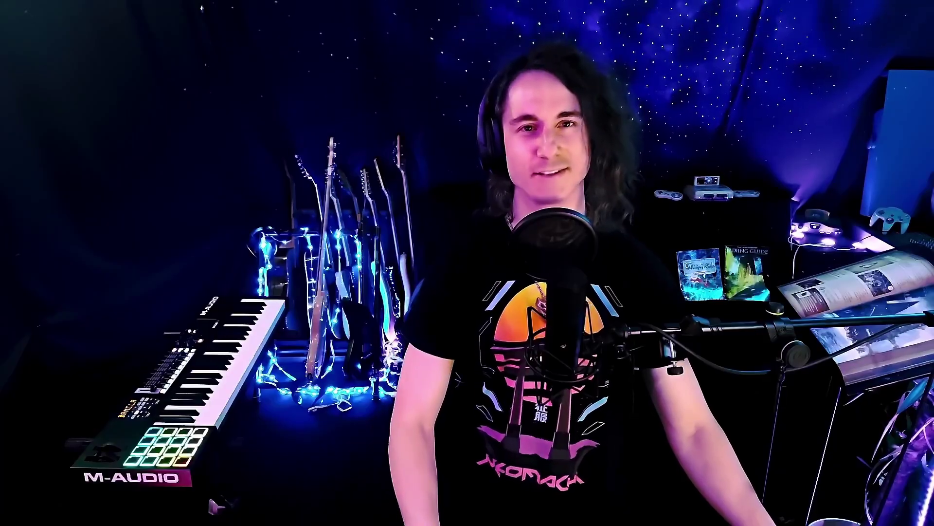